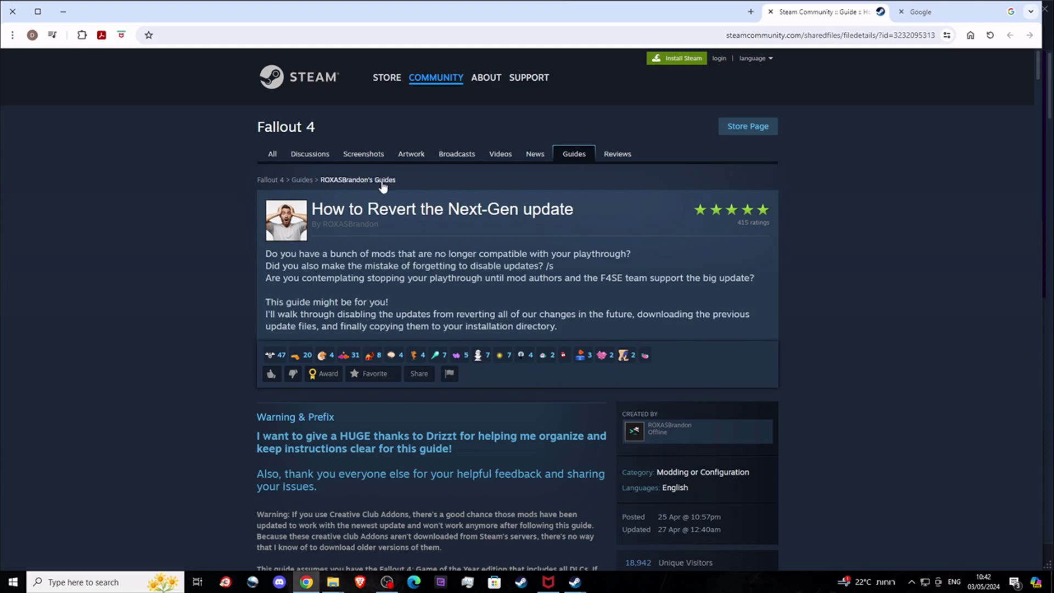
# - Scroll the guide past Warning & Prefix to the Depots steps that use steam://open/console
pyautogui.scroll(-3, 547, 312)
pyautogui.scroll(2, 473, 443)
pyautogui.scroll(-3, 473, 443)
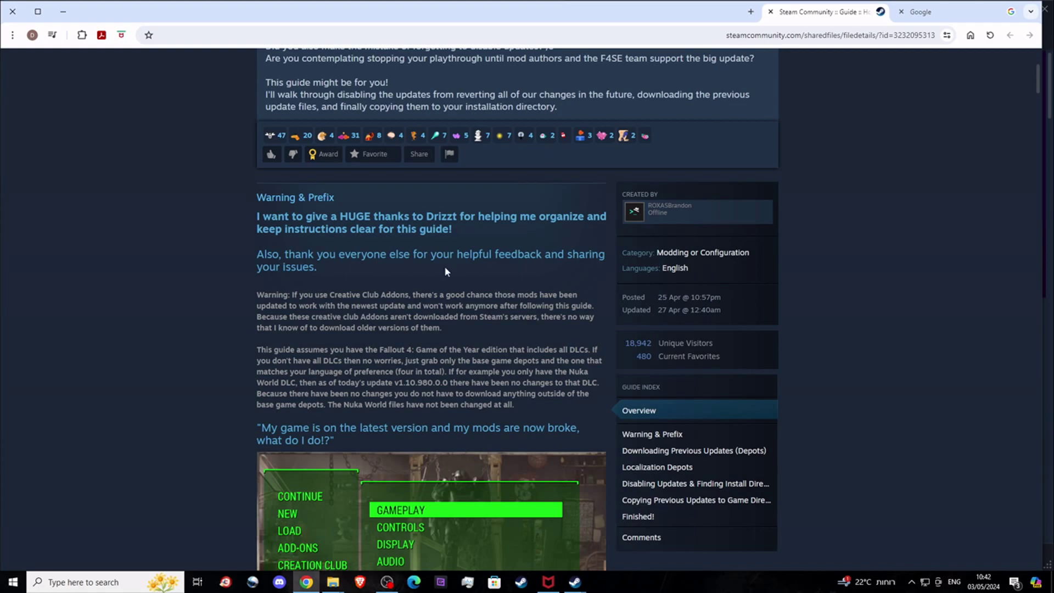
pyautogui.scroll(-7, 445, 266)
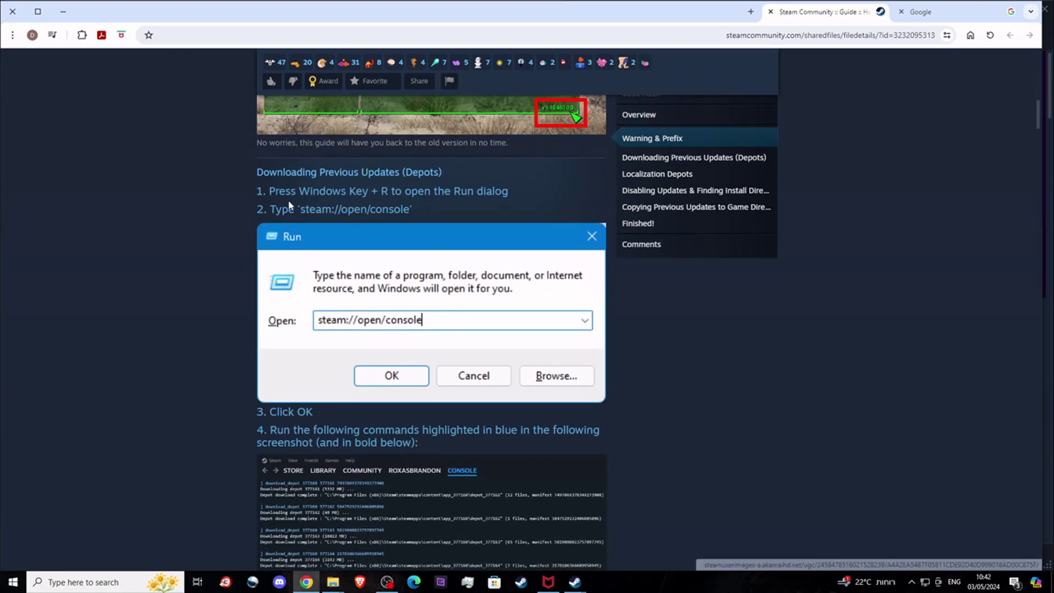
# - Run steam://open/console from the Run dialog and enter the Family View PIN
pyautogui.click(100, 583)
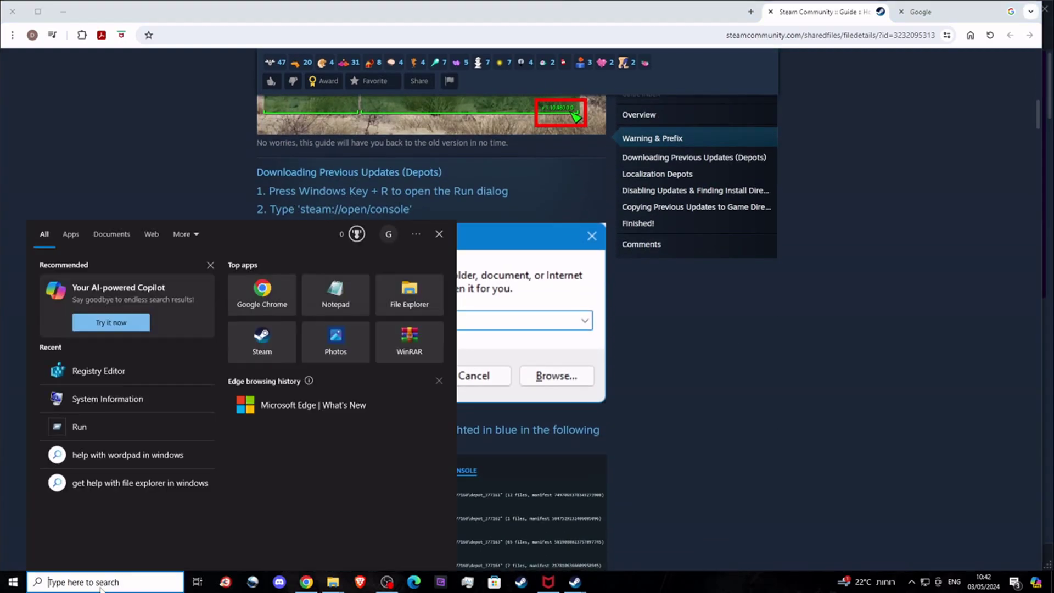
pyautogui.click(101, 427)
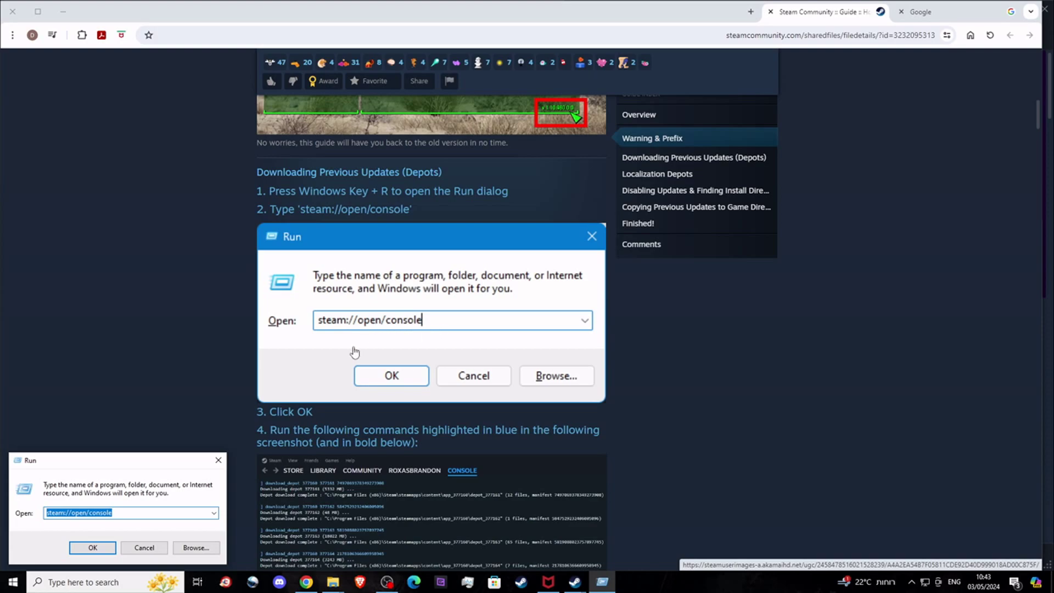
pyautogui.click(107, 548)
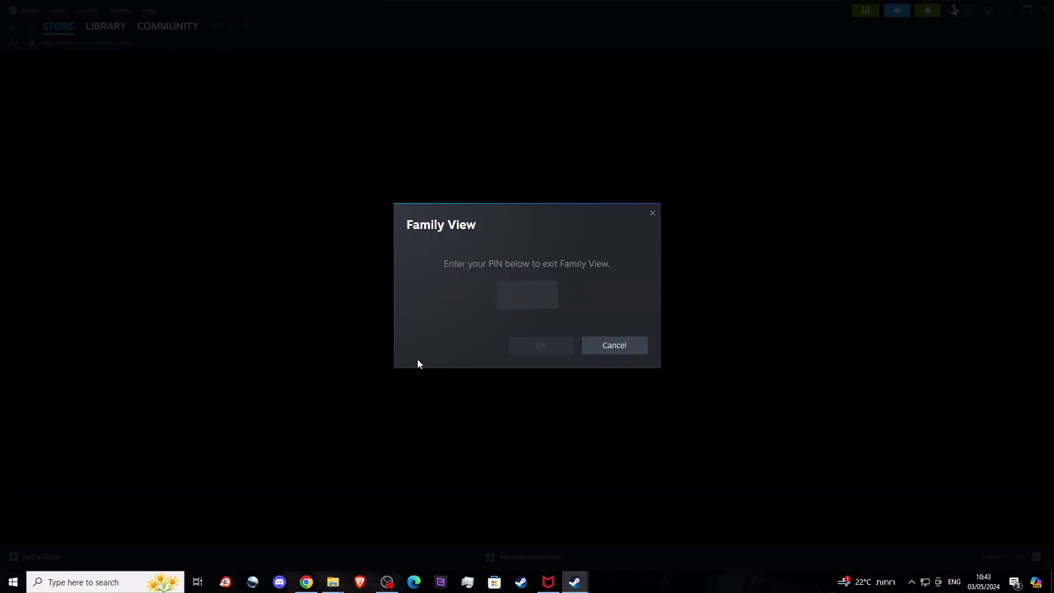
pyautogui.click(502, 296)
pyautogui.write('****')
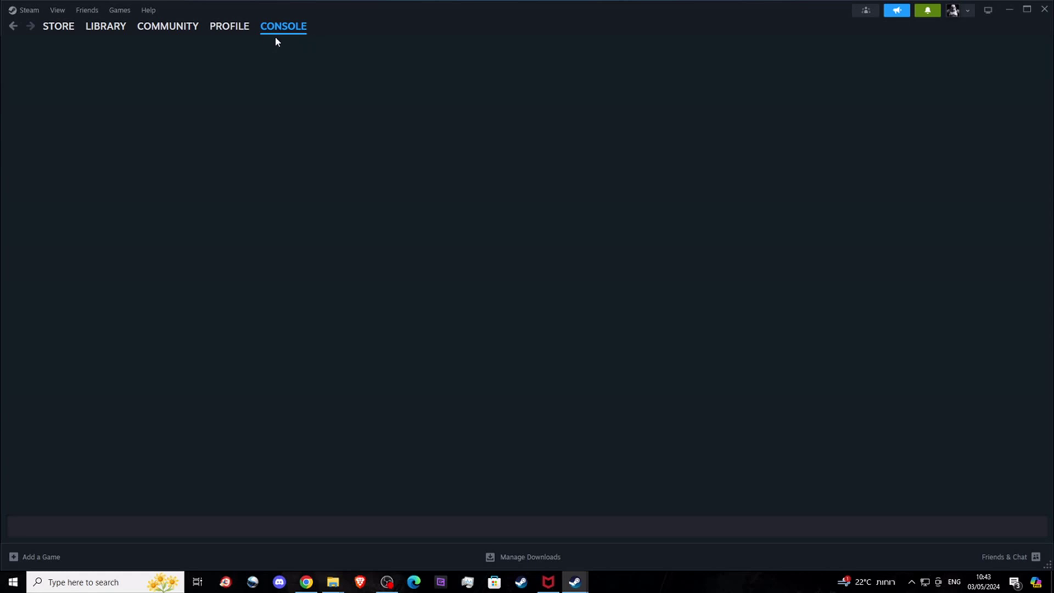
pyautogui.click(305, 582)
pyautogui.scroll(-5, 423, 384)
pyautogui.scroll(-3, 340, 266)
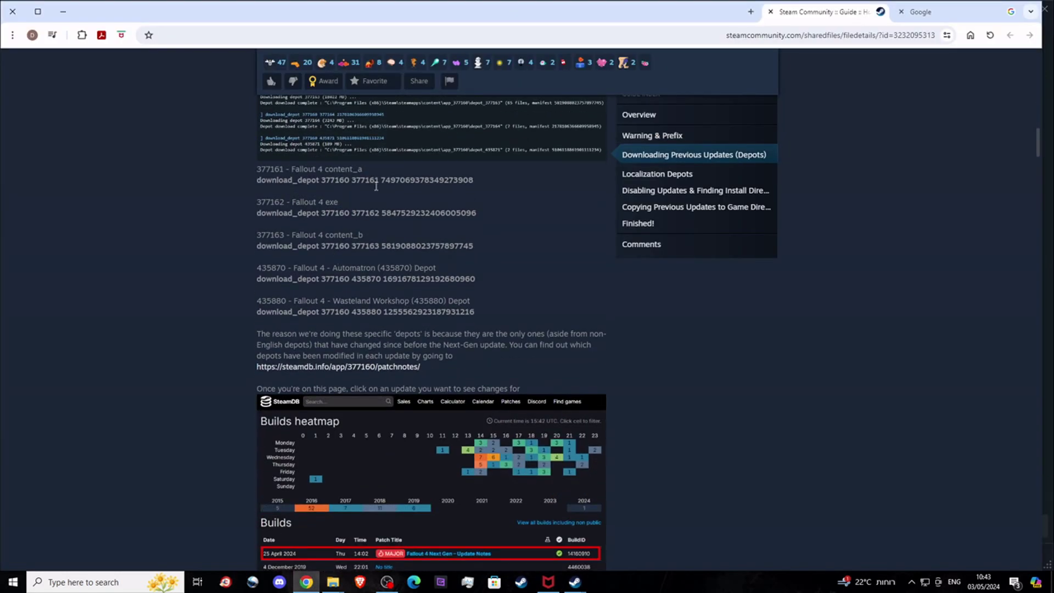
pyautogui.scroll(2, 378, 198)
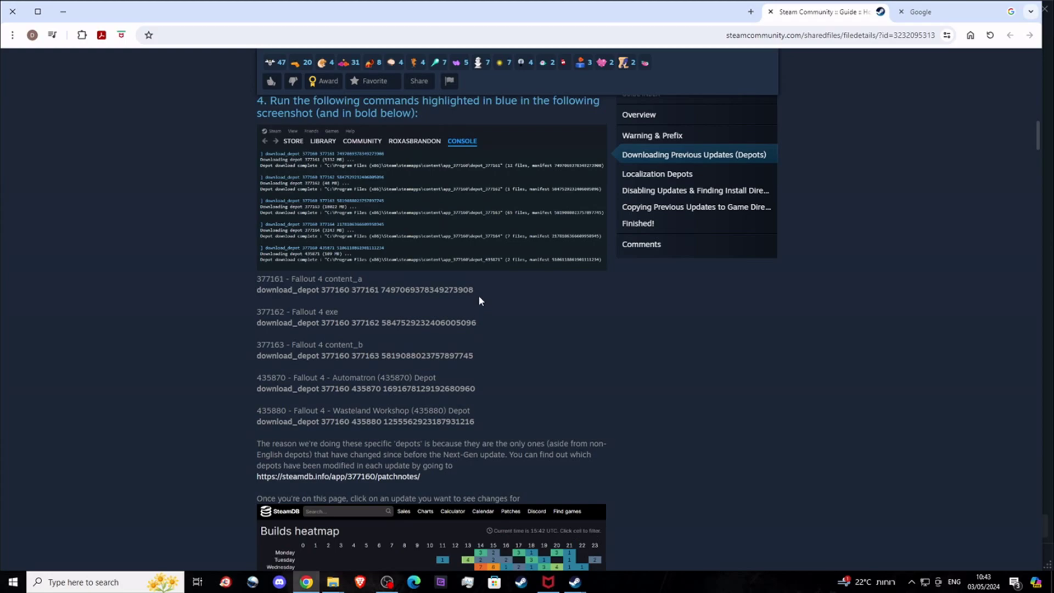
pyautogui.moveTo(474, 290); pyautogui.dragTo(256, 290)
pyautogui.hotkey('ctrl', 'c')
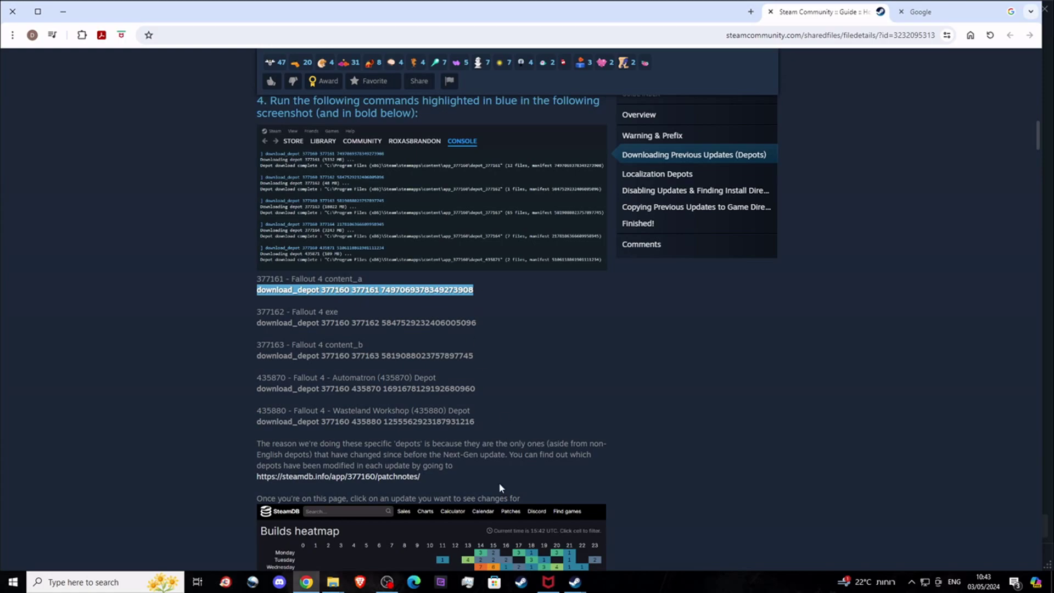
pyautogui.moveTo(575, 582)
pyautogui.click(561, 531)
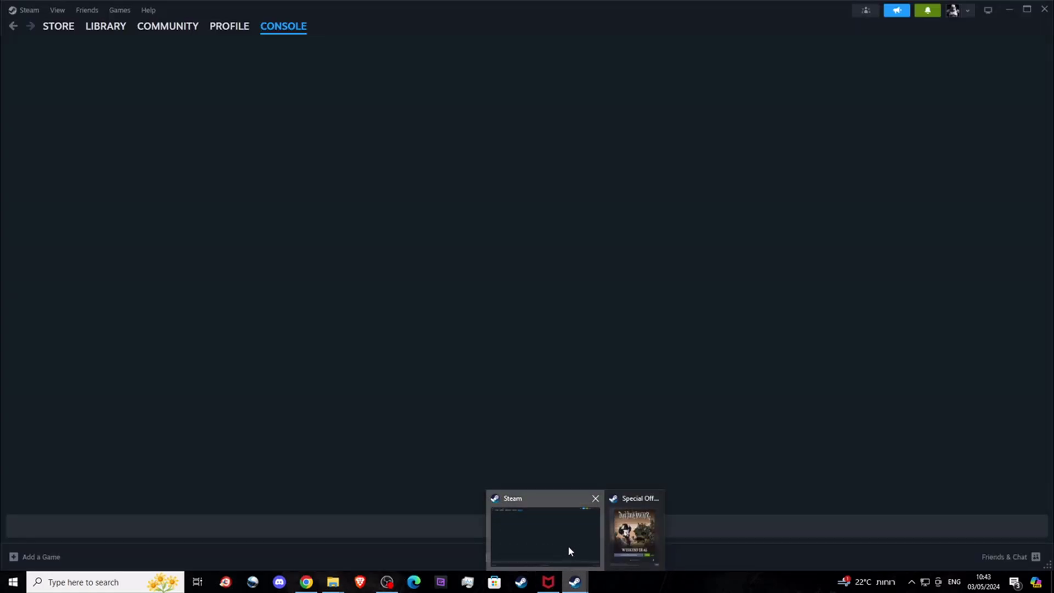
pyautogui.click(453, 525)
pyautogui.hotkey('ctrl', 'v')
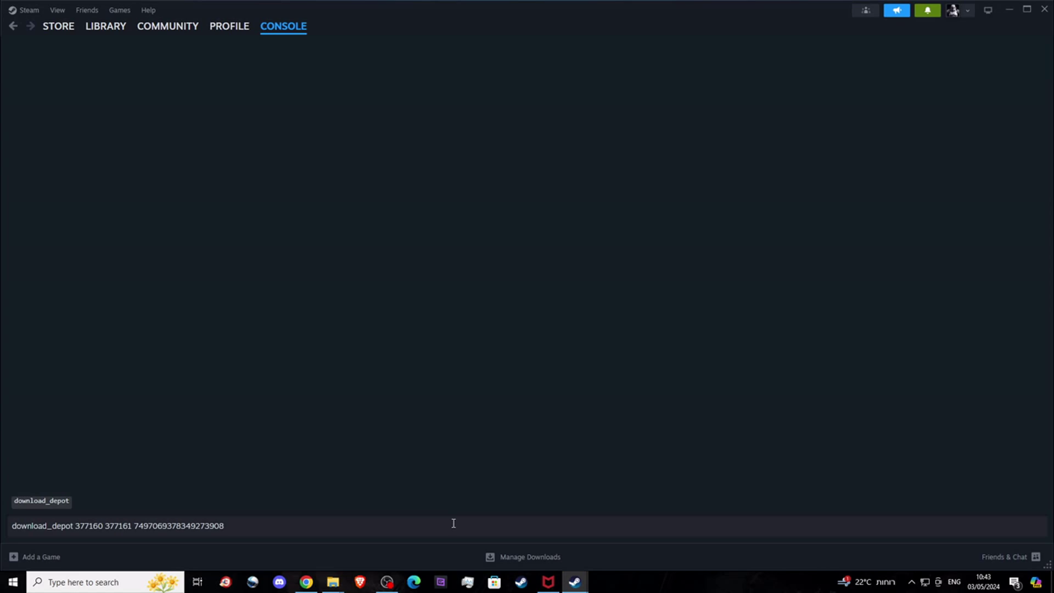
pyautogui.press('Return')
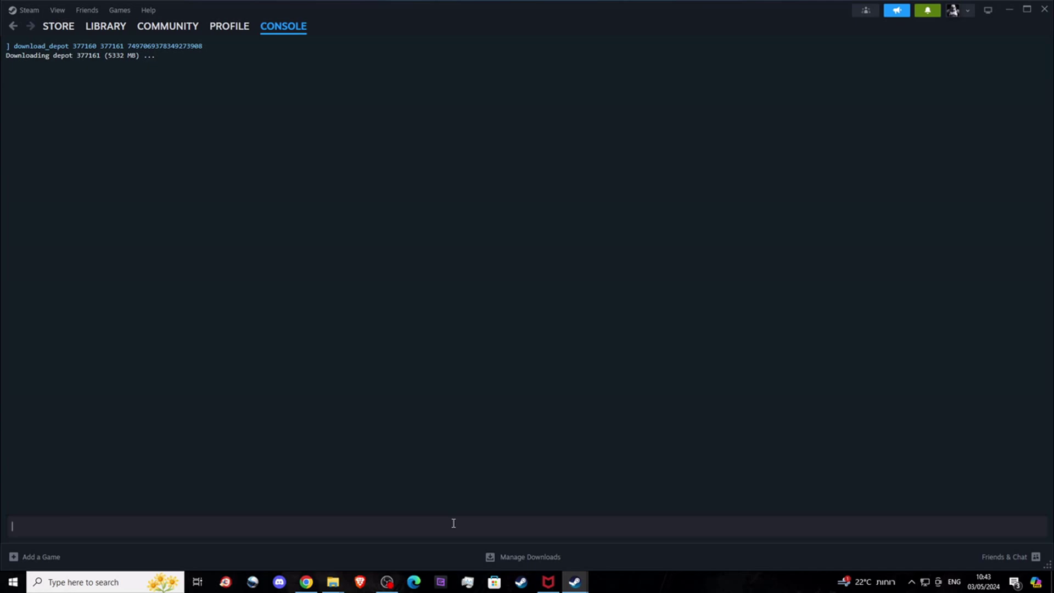
# - Return to the guide and highlight depot IDs 377162 (exe) and 377163 (content_b)
pyautogui.click(306, 581)
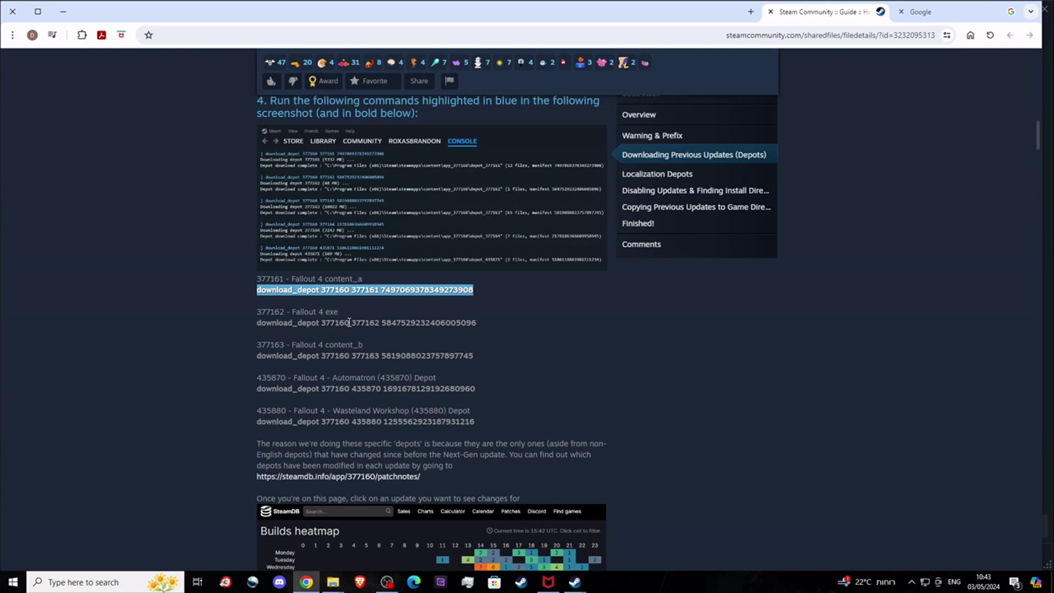
pyautogui.moveTo(348, 322); pyautogui.dragTo(381, 322)
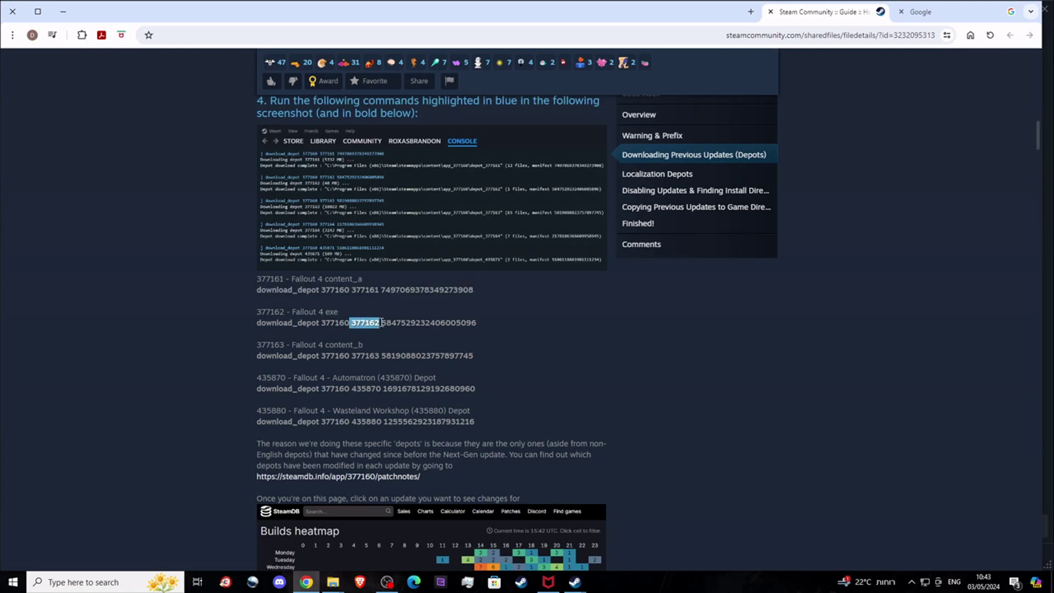
pyautogui.moveTo(348, 355); pyautogui.dragTo(380, 352)
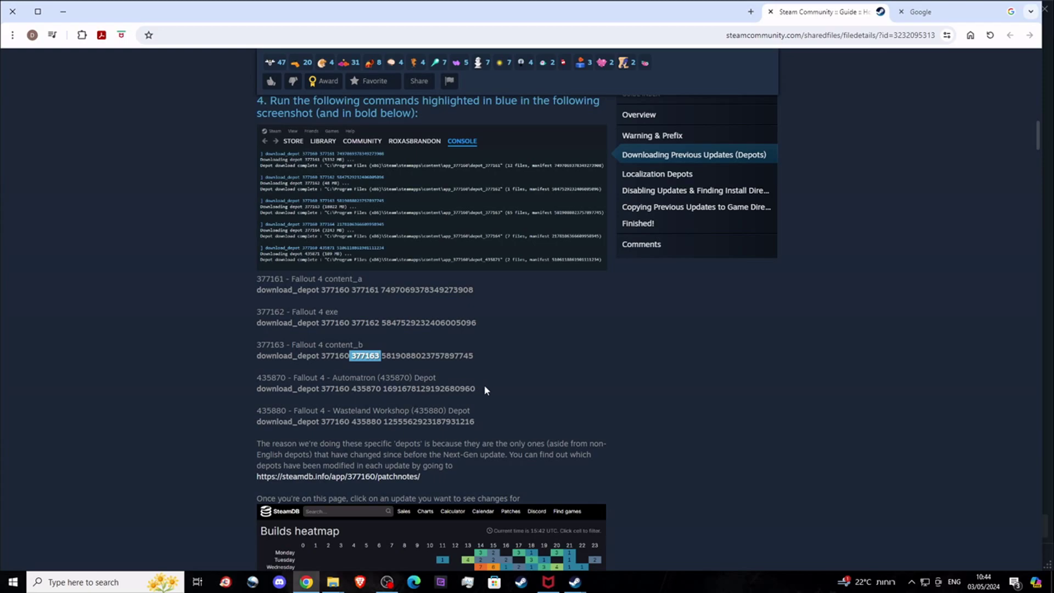
pyautogui.moveTo(344, 388); pyautogui.dragTo(477, 388)
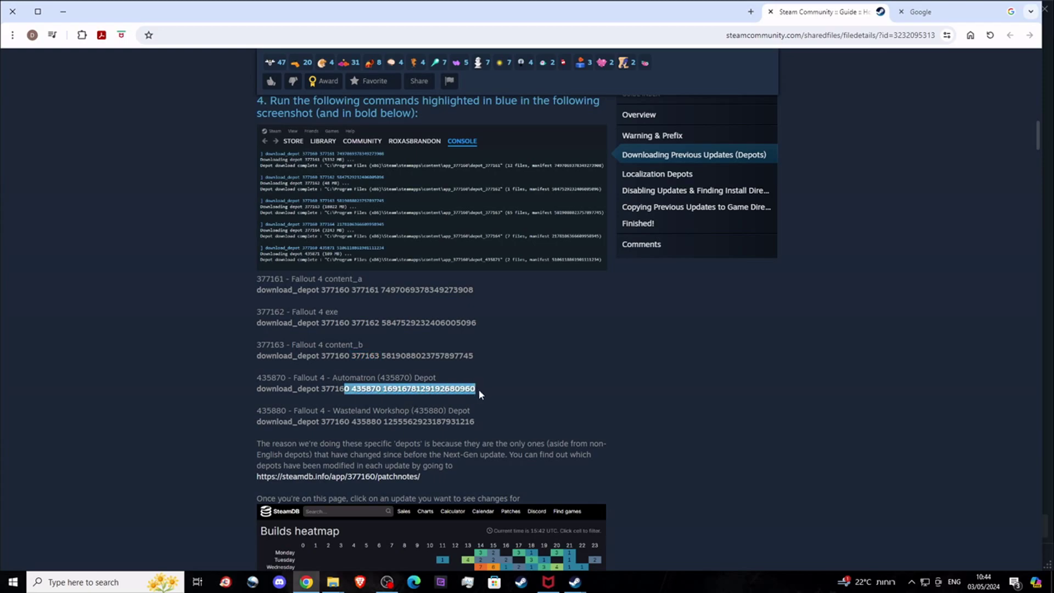
pyautogui.click(426, 388)
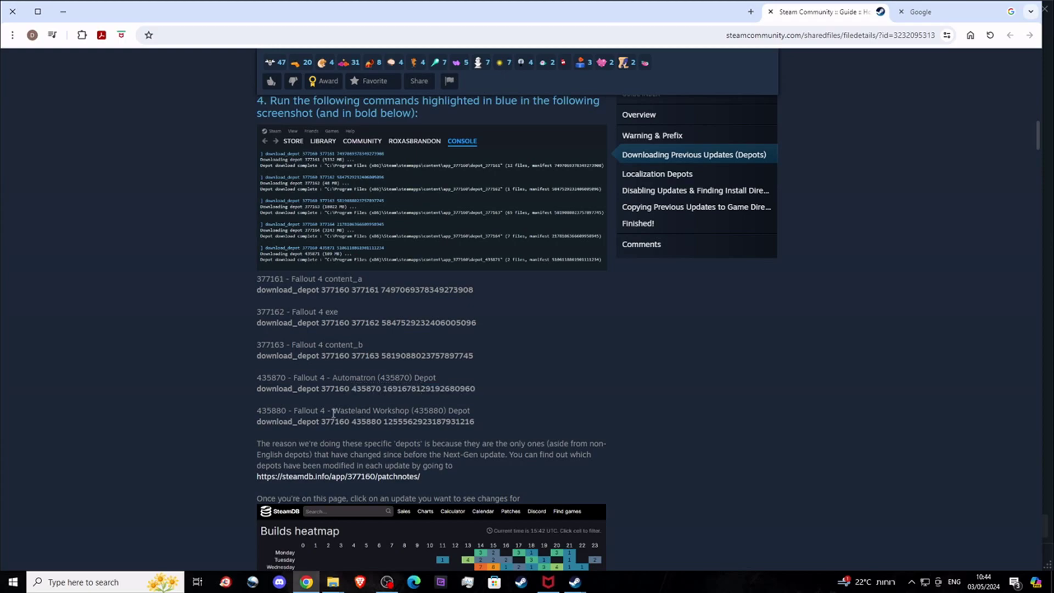
pyautogui.moveTo(347, 411); pyautogui.dragTo(412, 410)
pyautogui.moveTo(258, 421); pyautogui.dragTo(484, 423)
pyautogui.moveTo(260, 388); pyautogui.dragTo(404, 399)
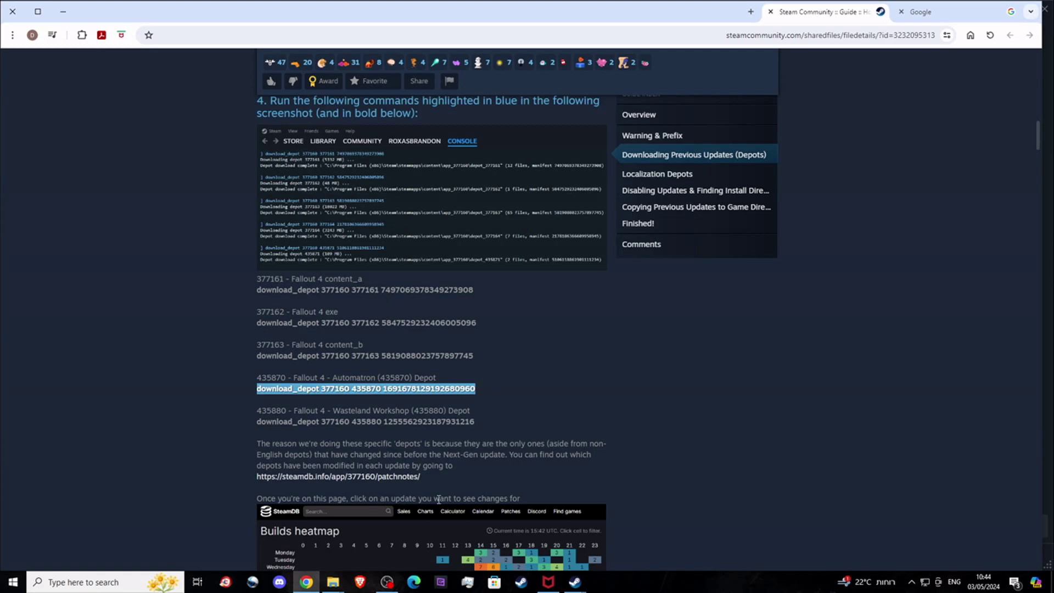
# - Open Steam\steamapps\content\app_377160 in File Explorer to find the downloading depot_377161 folder
pyautogui.moveTo(341, 585)
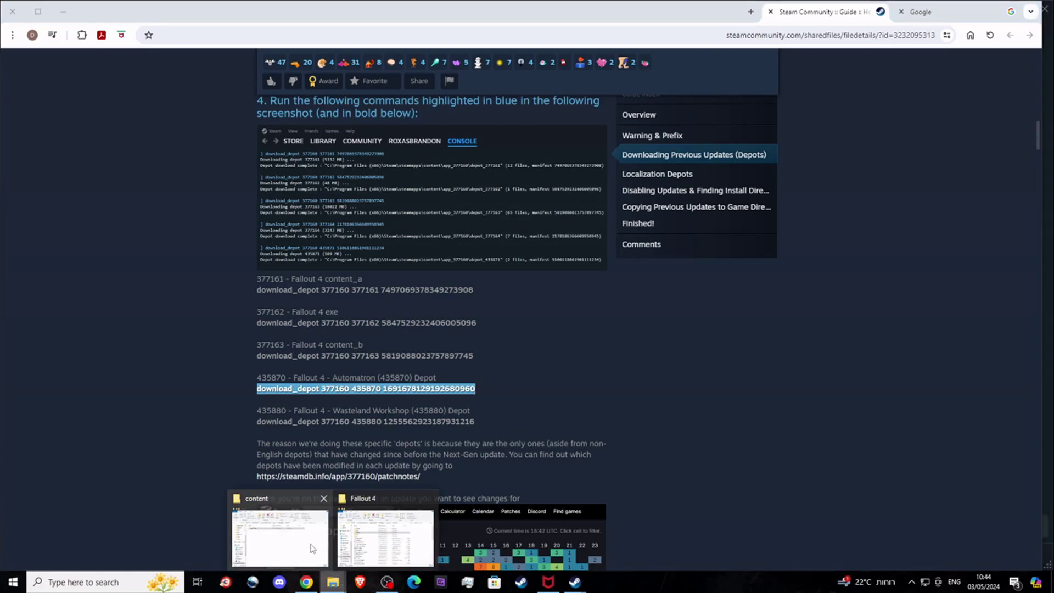
pyautogui.click(282, 535)
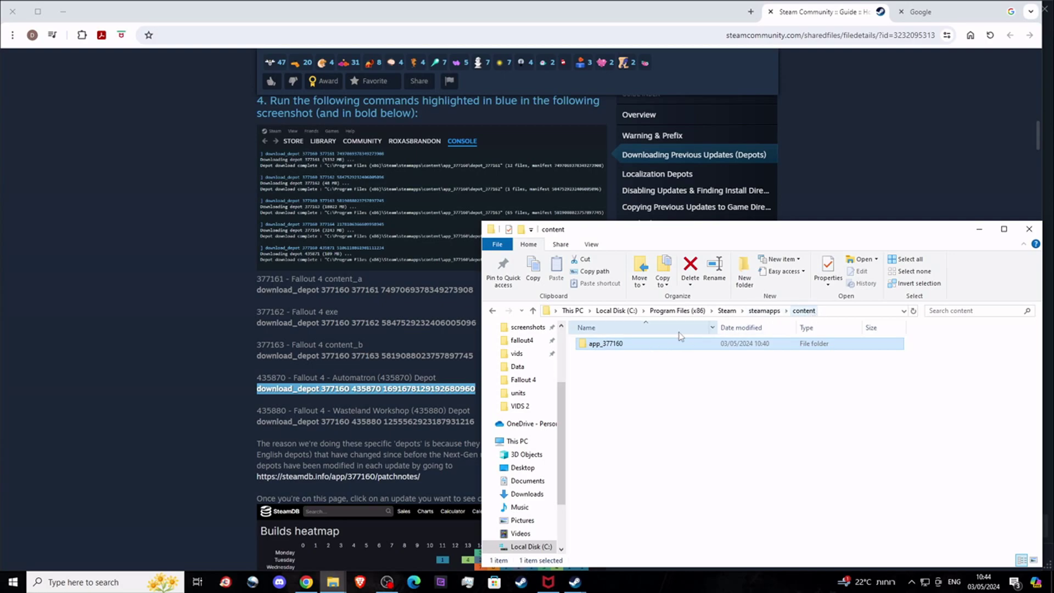
pyautogui.doubleClick(613, 345)
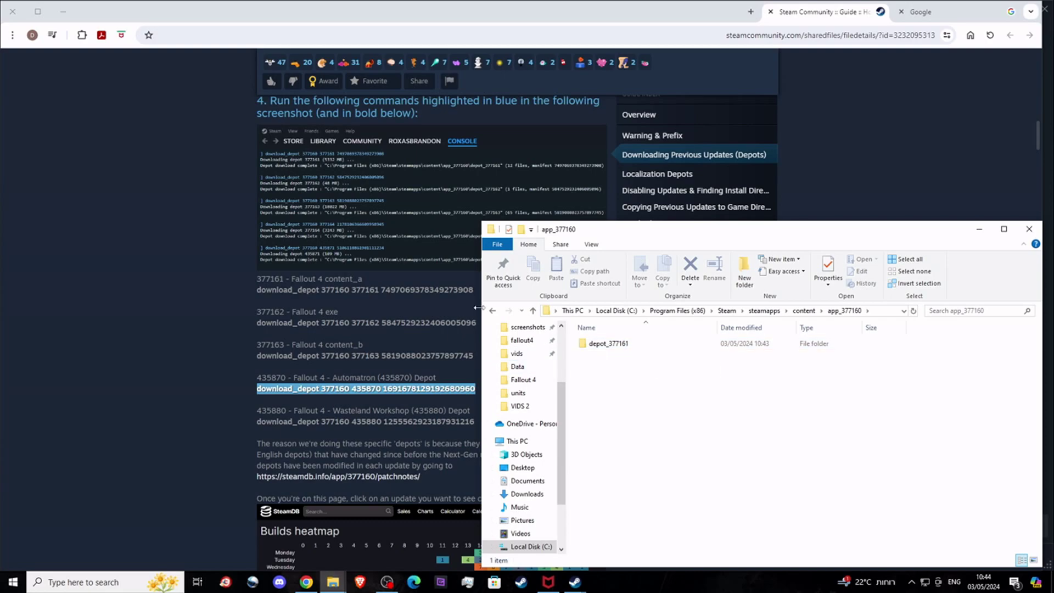
# - Return to the guide and scroll past the builds table and Localization Depots to steps 5–7
pyautogui.click(410, 454)
pyautogui.scroll(-10, 595, 367)
pyautogui.scroll(-10, 675, 343)
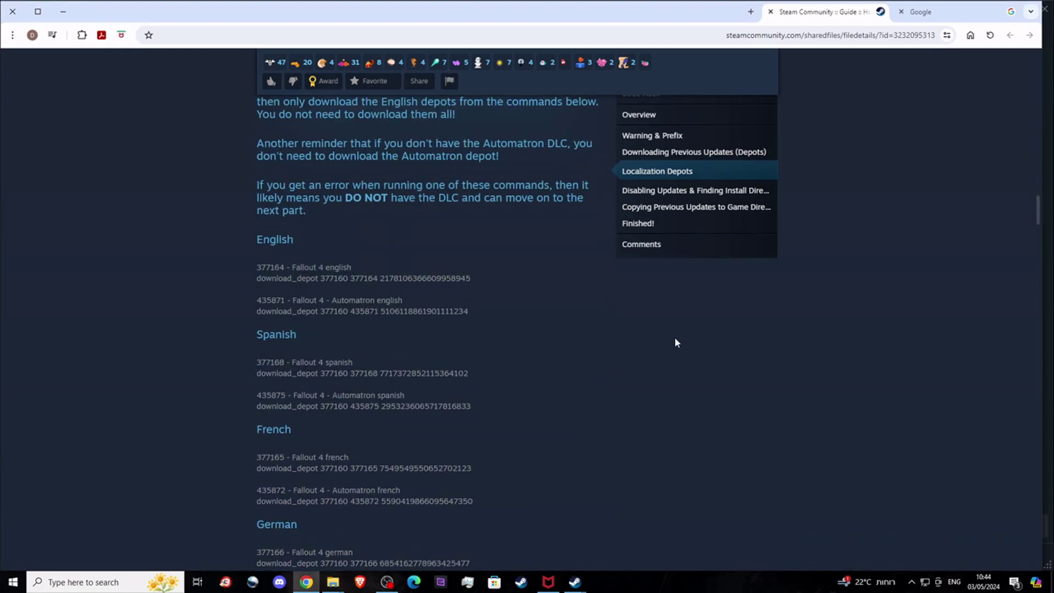
pyautogui.scroll(1, 675, 342)
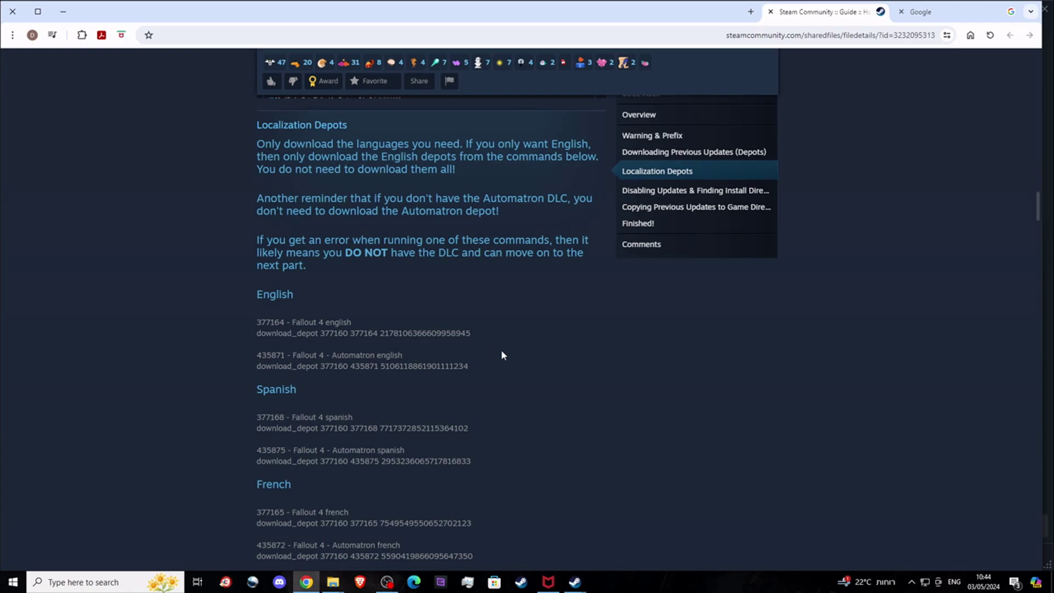
pyautogui.scroll(-6, 500, 350)
pyautogui.scroll(-11, 519, 328)
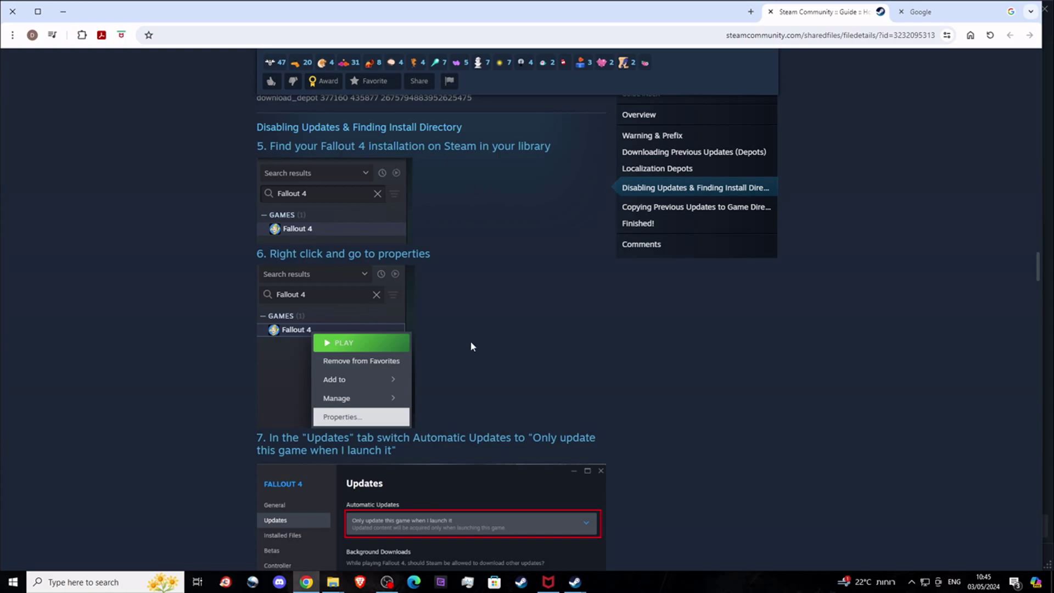
# - Scroll through guide steps 7–9 down to step 10 about finding appmanifest_377160.acf
pyautogui.scroll(-2, 495, 359)
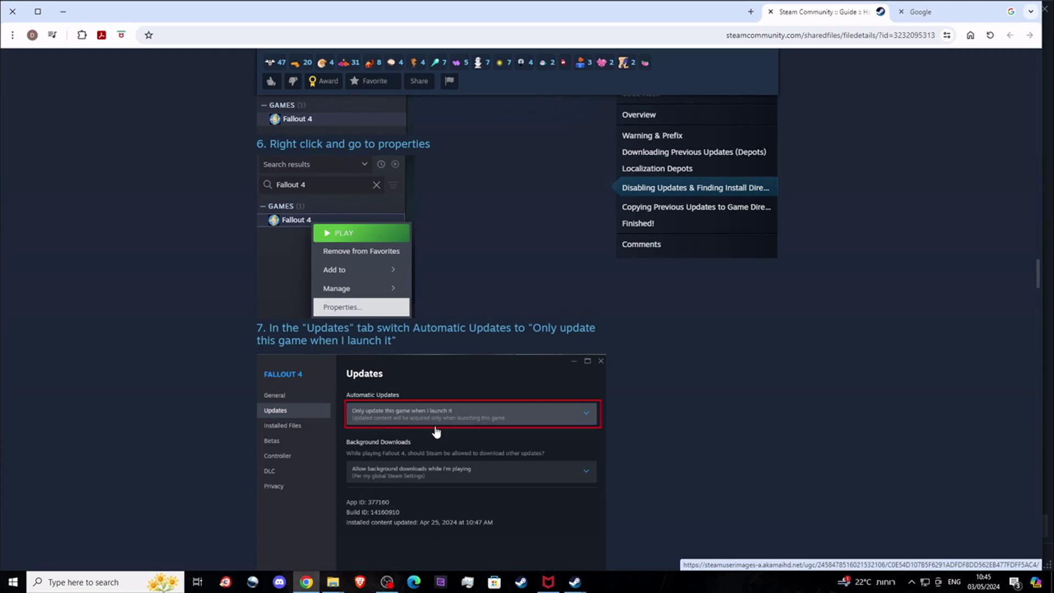
pyautogui.scroll(-3, 436, 432)
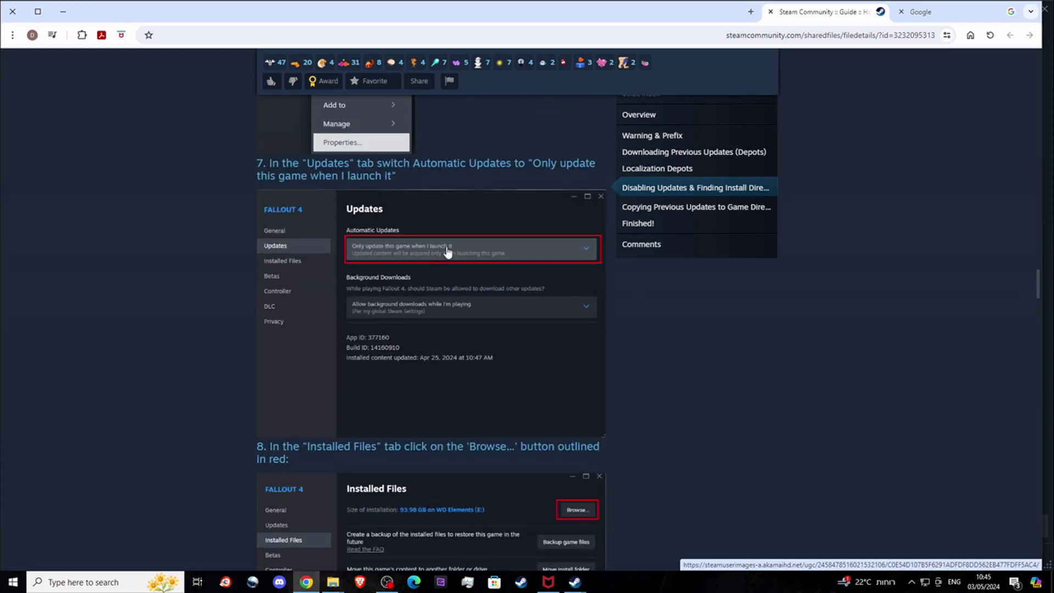
pyautogui.scroll(1, 445, 266)
pyautogui.keyDown('ctrl'); pyautogui.scroll(2, 447, 360); pyautogui.keyUp('ctrl')
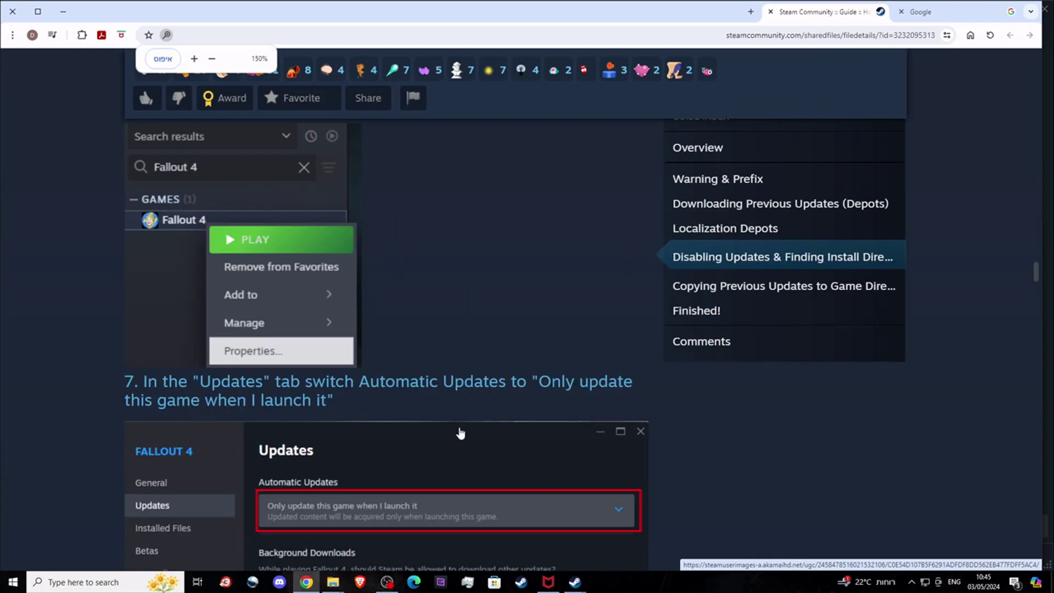
pyautogui.keyDown('ctrl'); pyautogui.scroll(1, 460, 417); pyautogui.keyUp('ctrl')
pyautogui.keyDown('ctrl'); pyautogui.scroll(1, 461, 400); pyautogui.keyUp('ctrl')
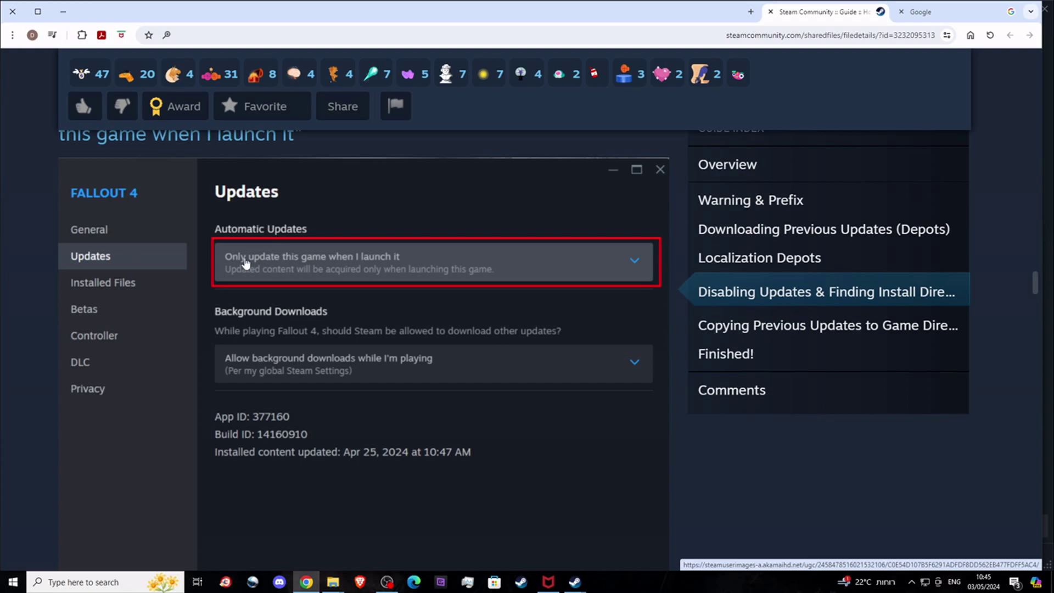
pyautogui.scroll(-5, 467, 305)
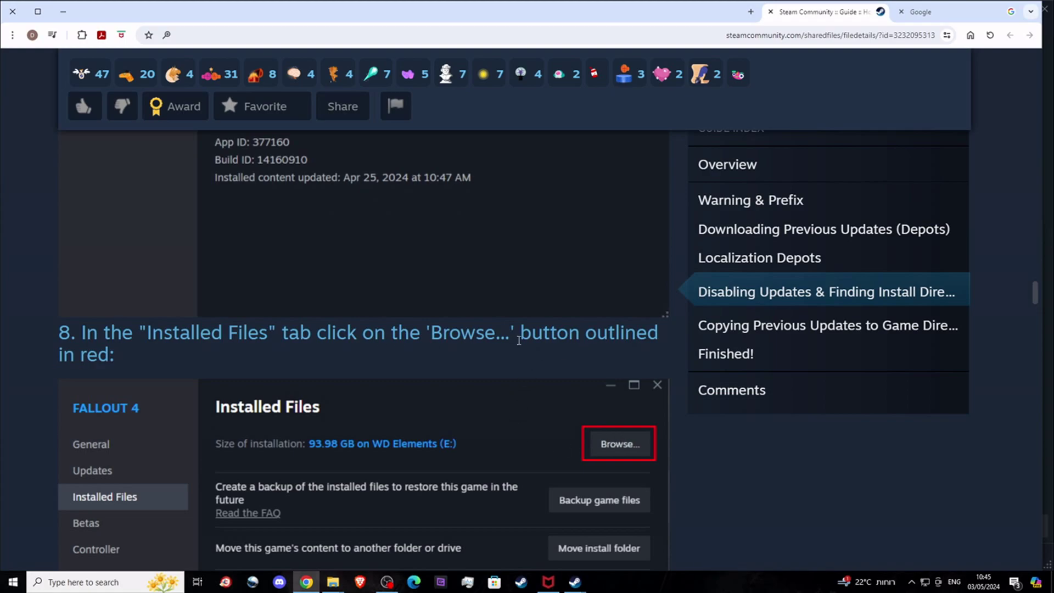
pyautogui.scroll(-2, 519, 342)
pyautogui.scroll(-10, 521, 345)
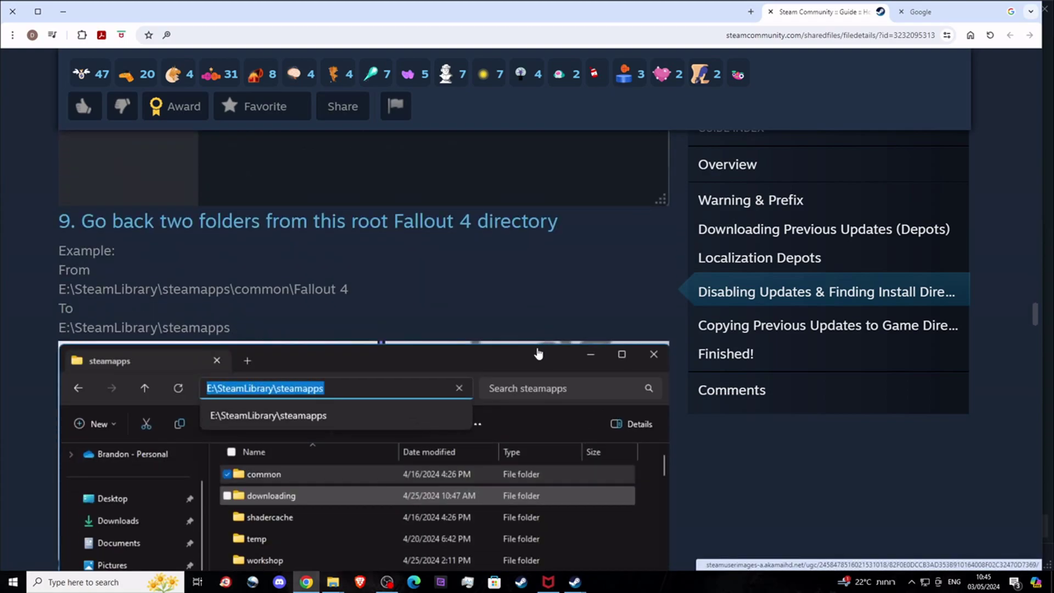
pyautogui.scroll(7, 445, 358)
pyautogui.scroll(1, 445, 357)
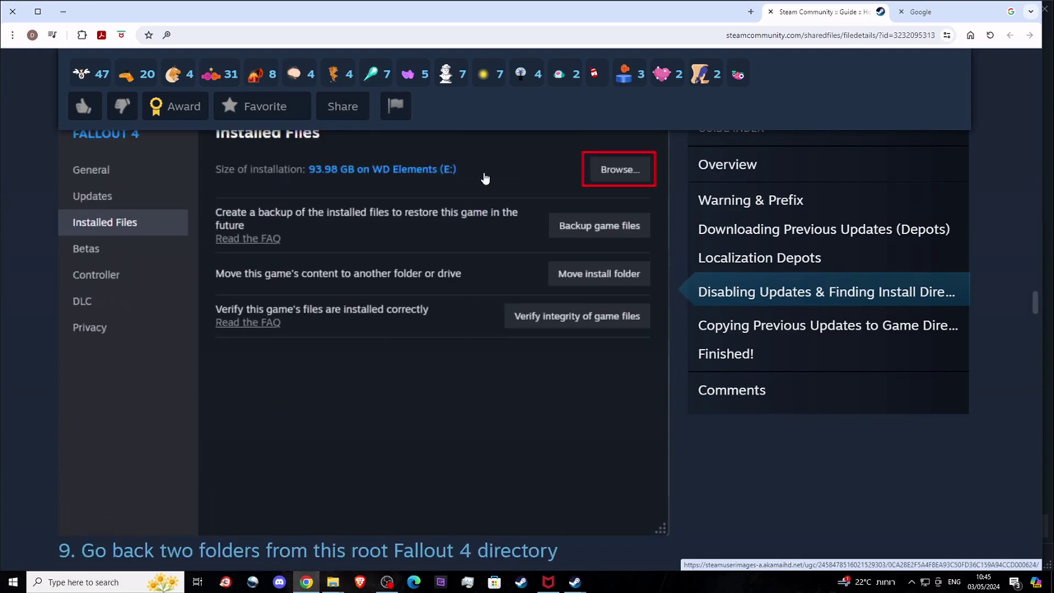
pyautogui.scroll(-4, 316, 296)
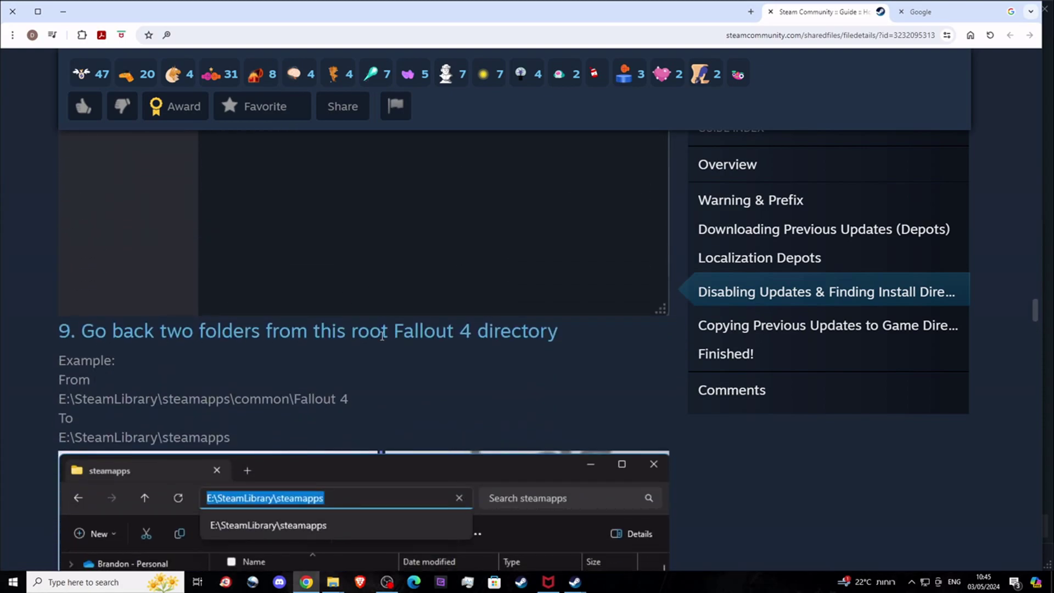
pyautogui.scroll(-3, 476, 342)
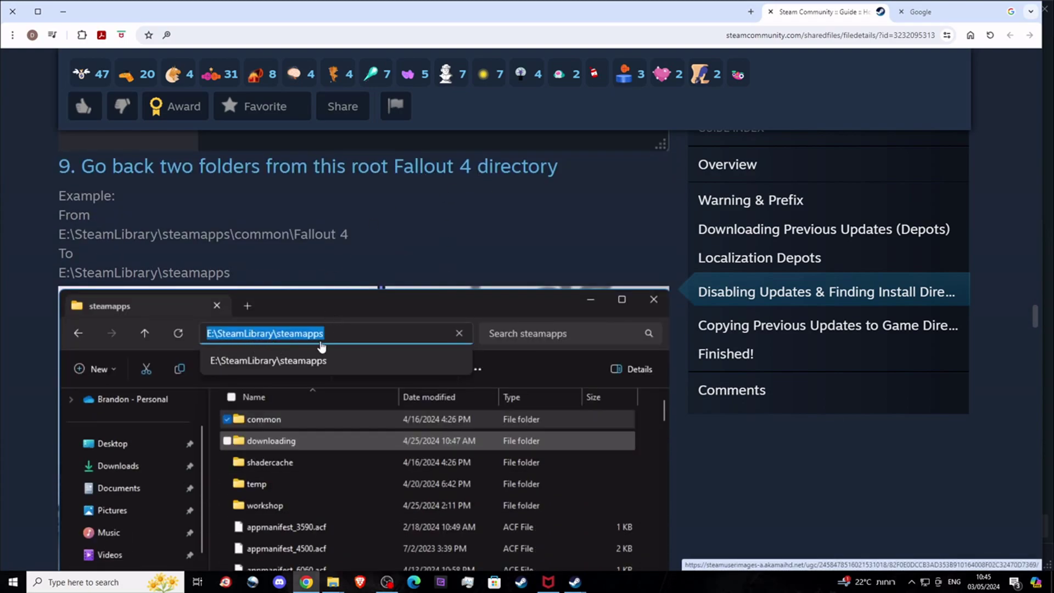
pyautogui.scroll(-2, 337, 412)
pyautogui.scroll(3, 304, 351)
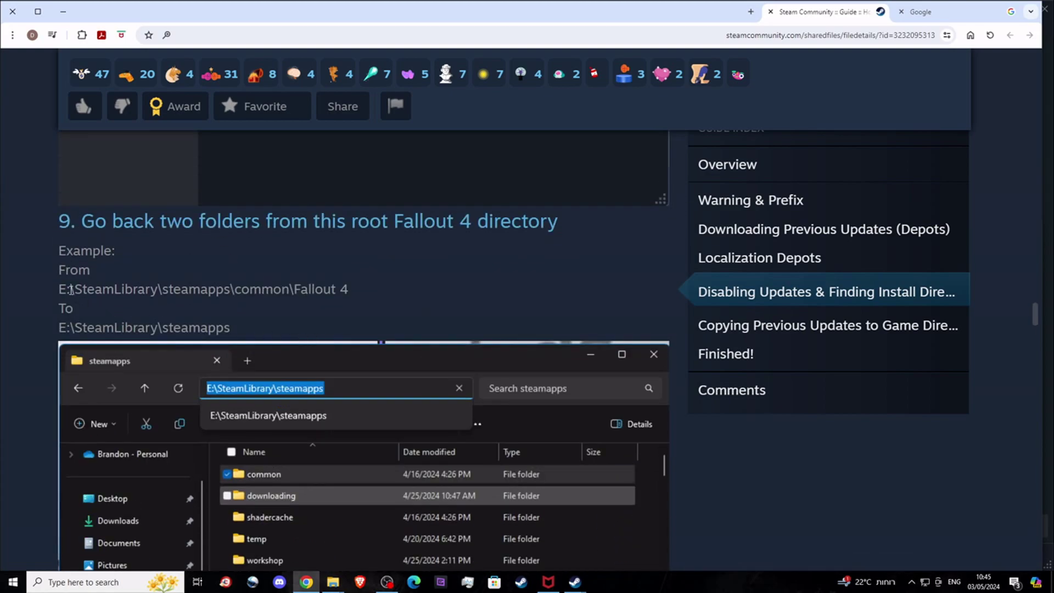
pyautogui.scroll(-6, 224, 311)
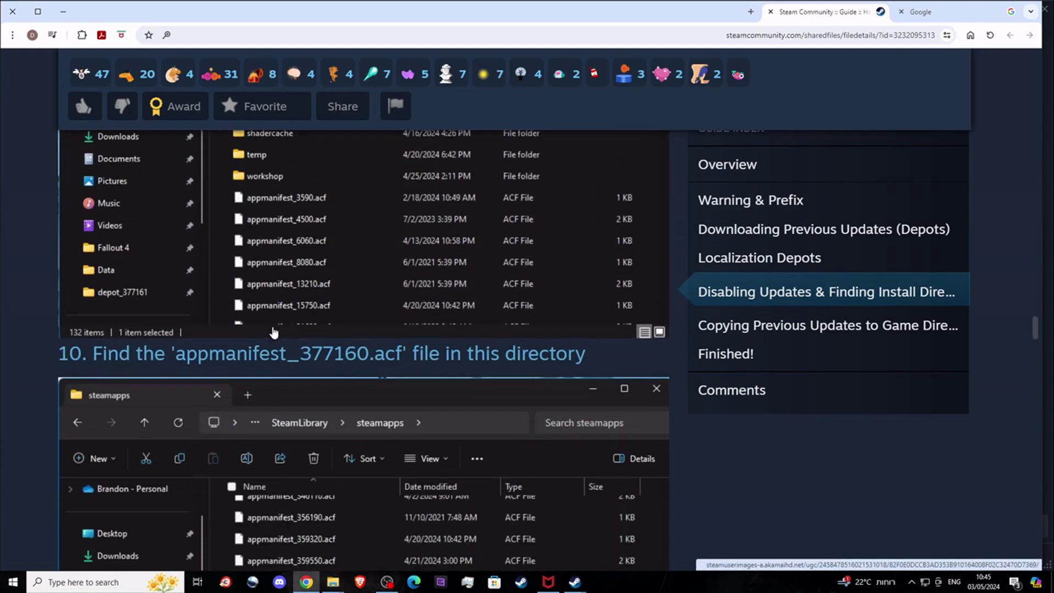
# - Bring up the Fallout 4 folder, go up to F:\SteamLibrary\steamapps, and place it beside the guide
pyautogui.moveTo(333, 583)
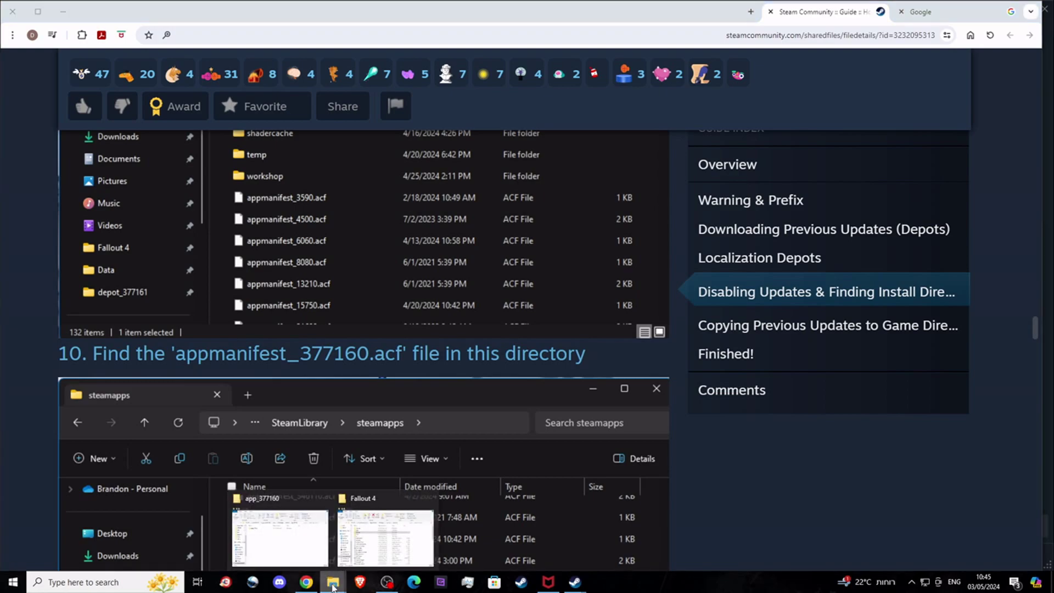
pyautogui.click(367, 559)
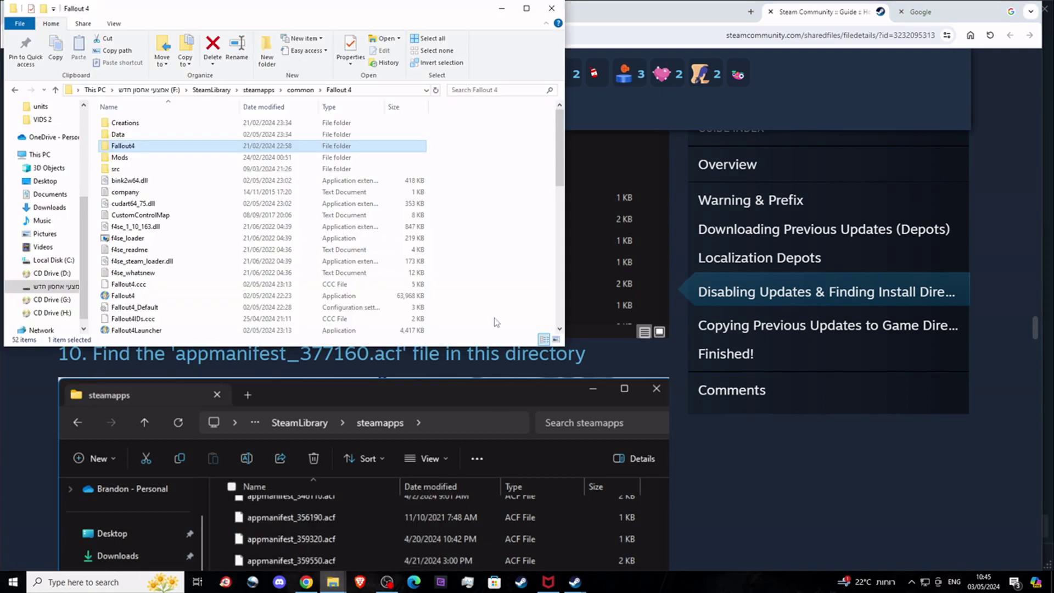
pyautogui.click(263, 91)
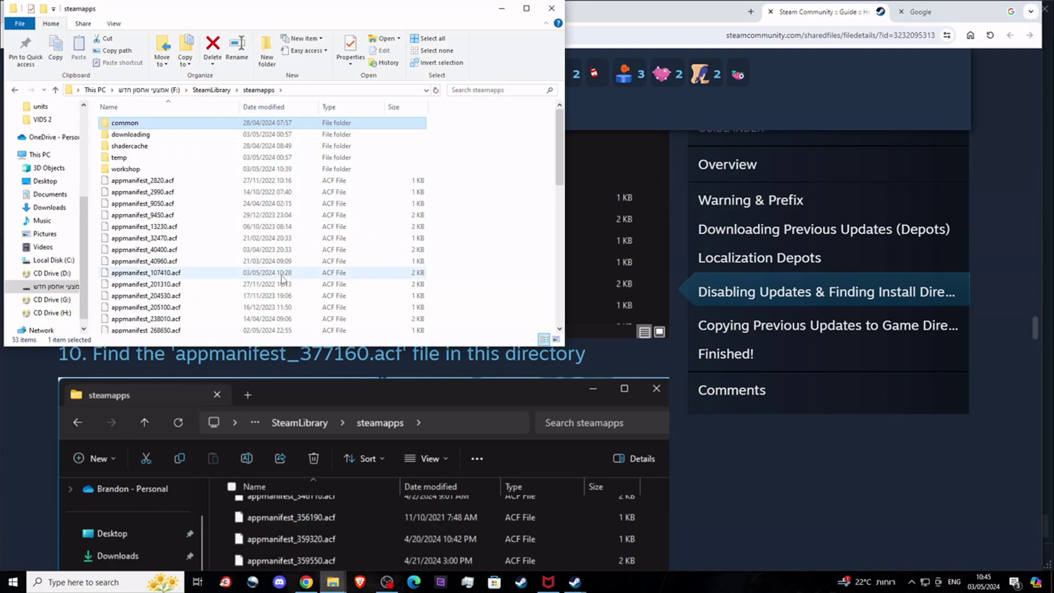
pyautogui.moveTo(319, 15); pyautogui.dragTo(795, 126)
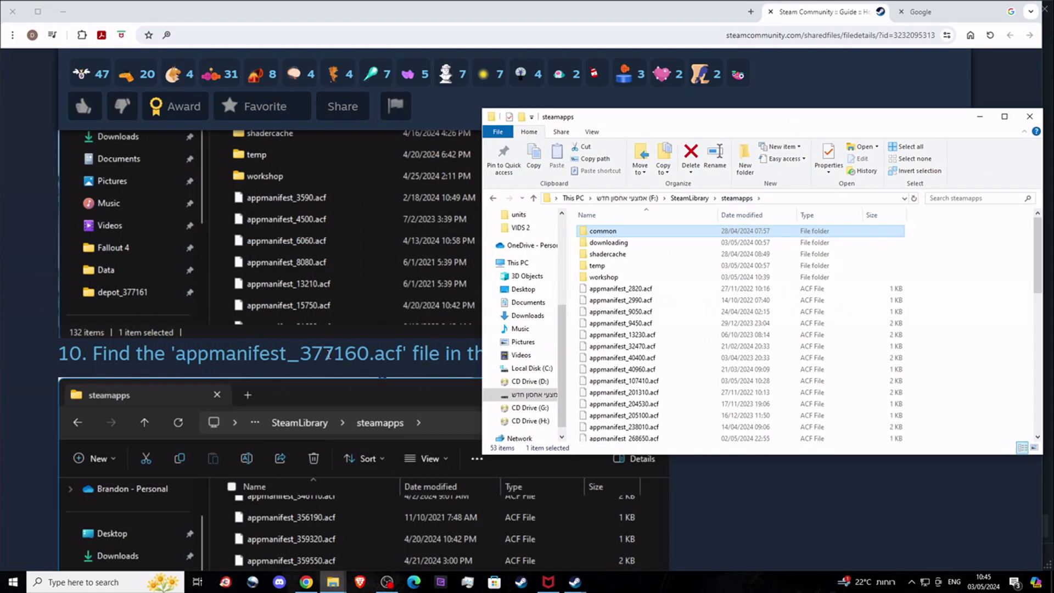
pyautogui.scroll(-3, 683, 417)
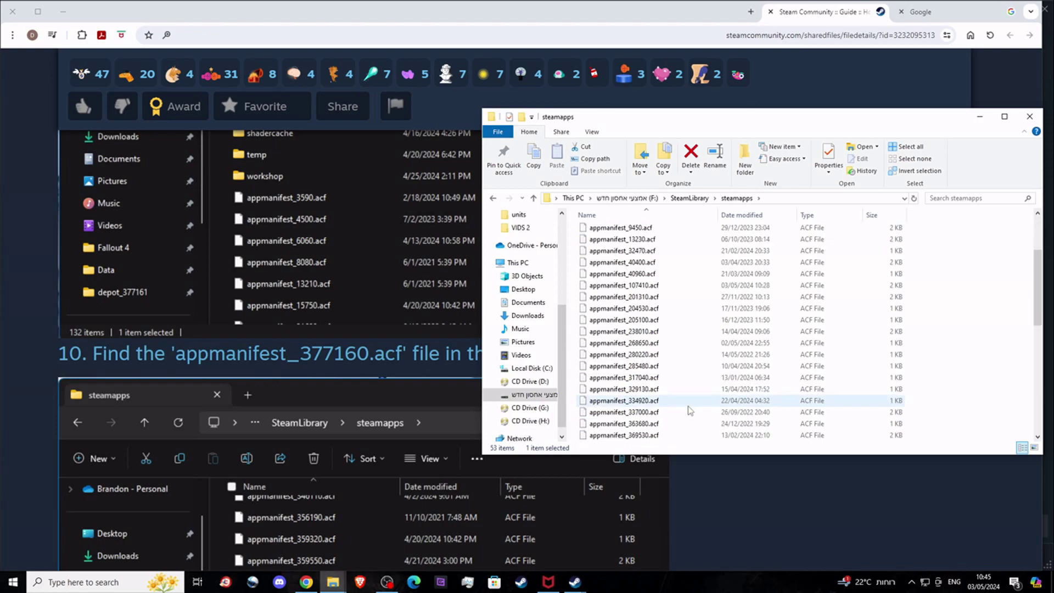
pyautogui.scroll(-2, 682, 421)
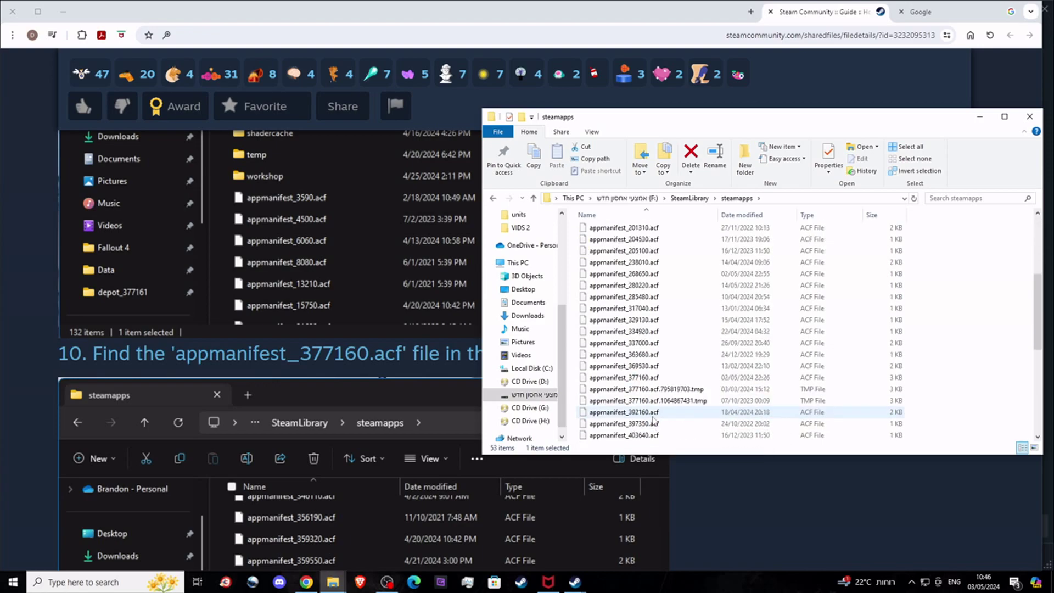
# - Mark appmanifest_377160.acf as Read-only in its Properties
pyautogui.click(647, 378)
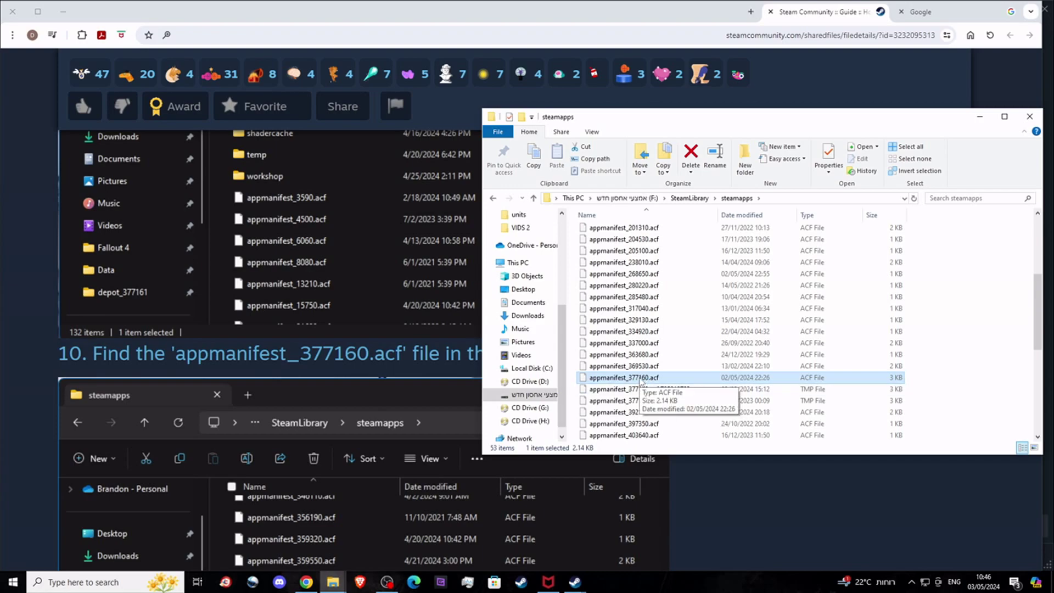
pyautogui.rightClick(639, 380)
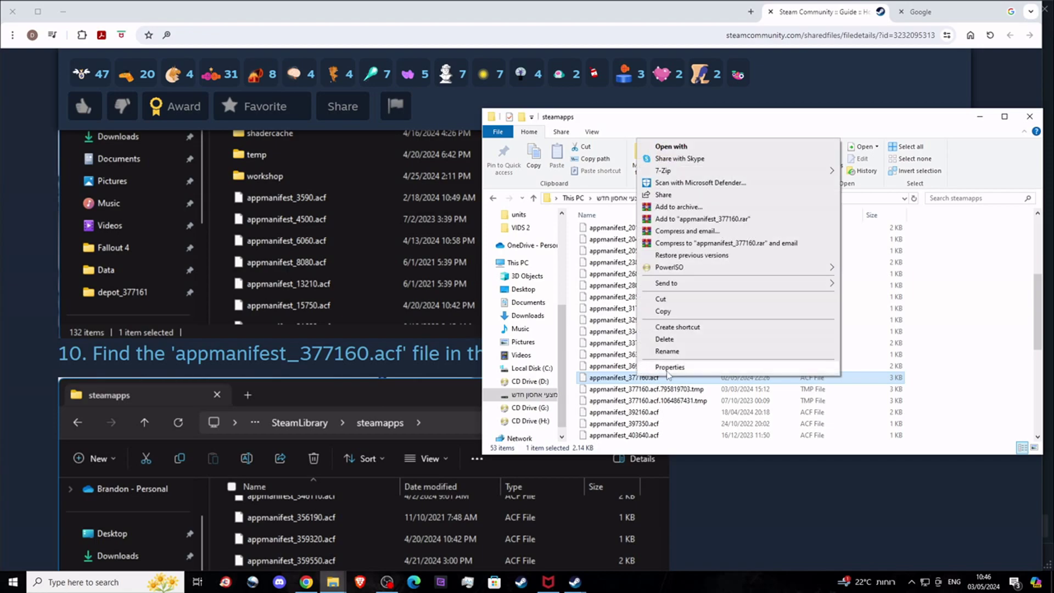
pyautogui.click(669, 373)
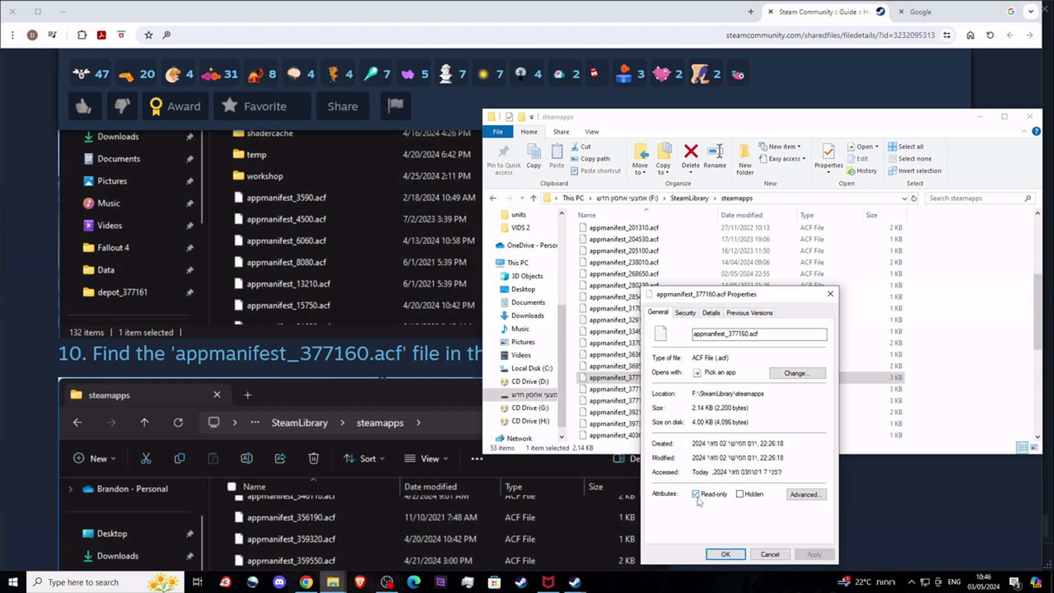
pyautogui.click(766, 554)
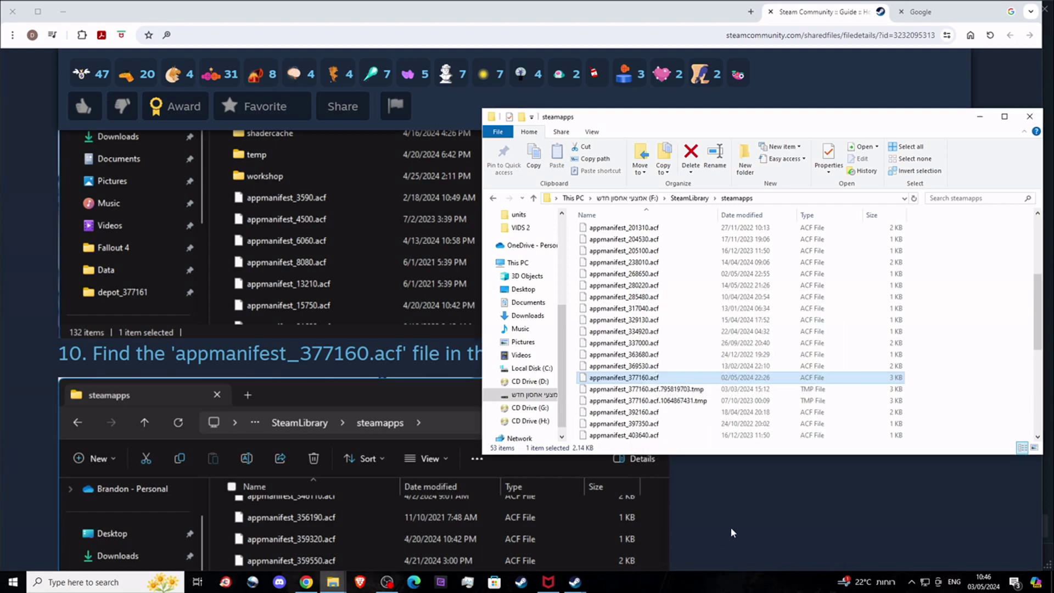
pyautogui.click(735, 516)
pyautogui.scroll(-4, 552, 452)
pyautogui.scroll(-2, 553, 453)
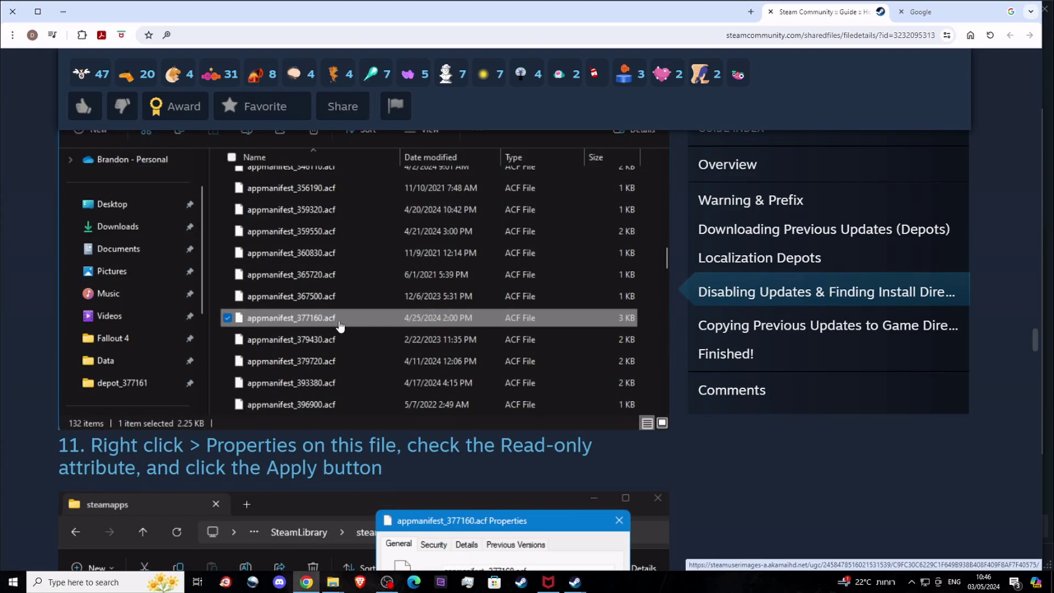
pyautogui.scroll(-10, 322, 330)
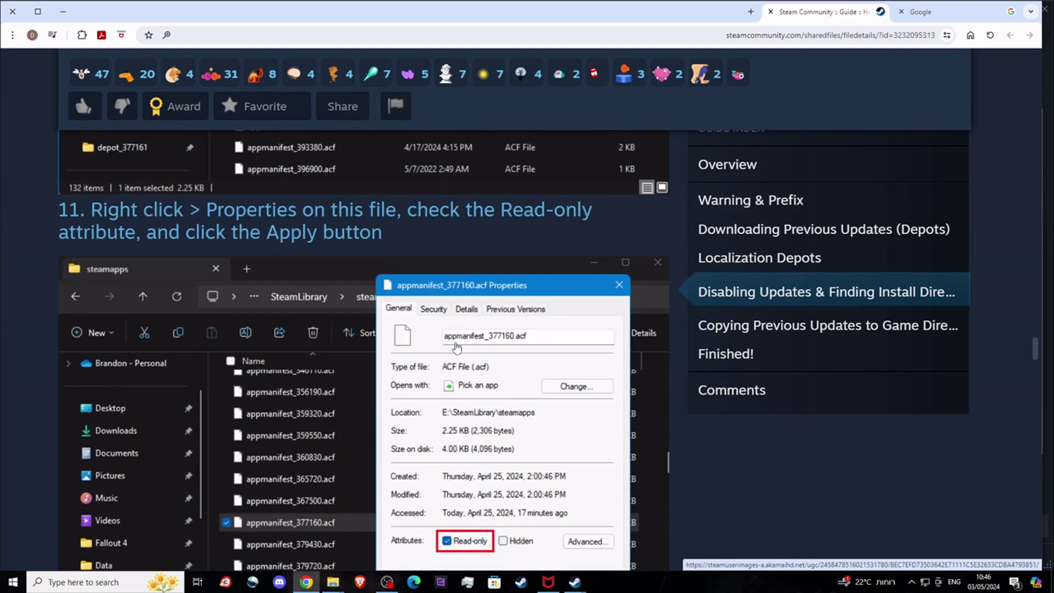
pyautogui.scroll(-5, 463, 417)
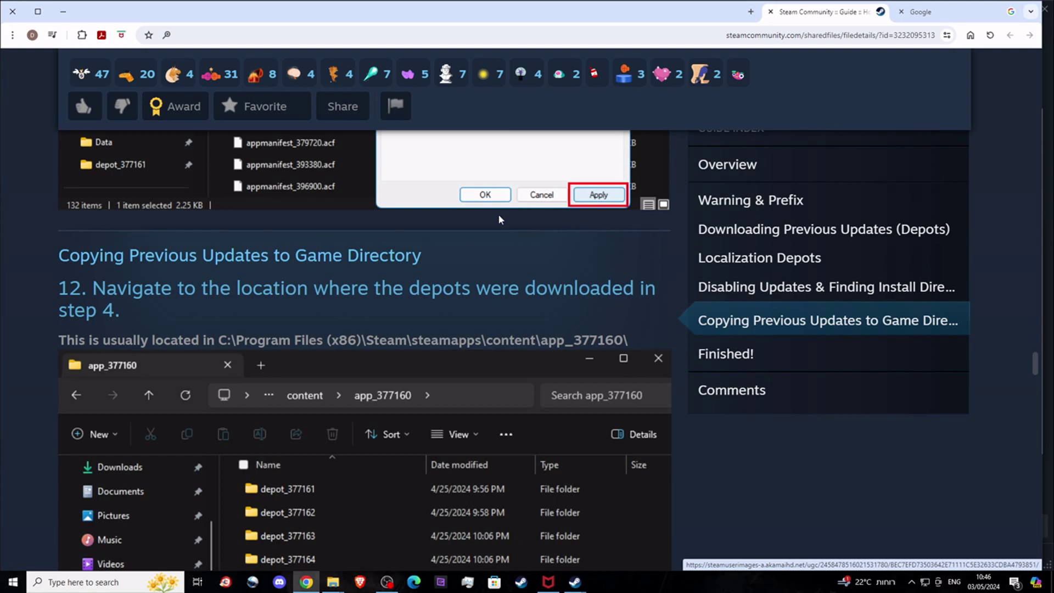
pyautogui.scroll(-1, 384, 302)
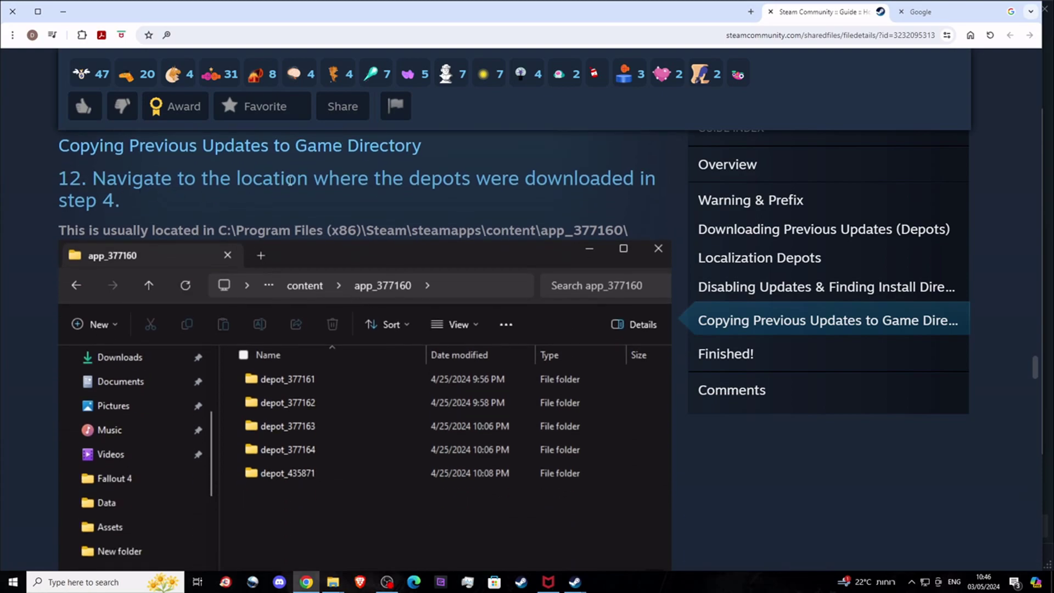
pyautogui.scroll(-5, 187, 226)
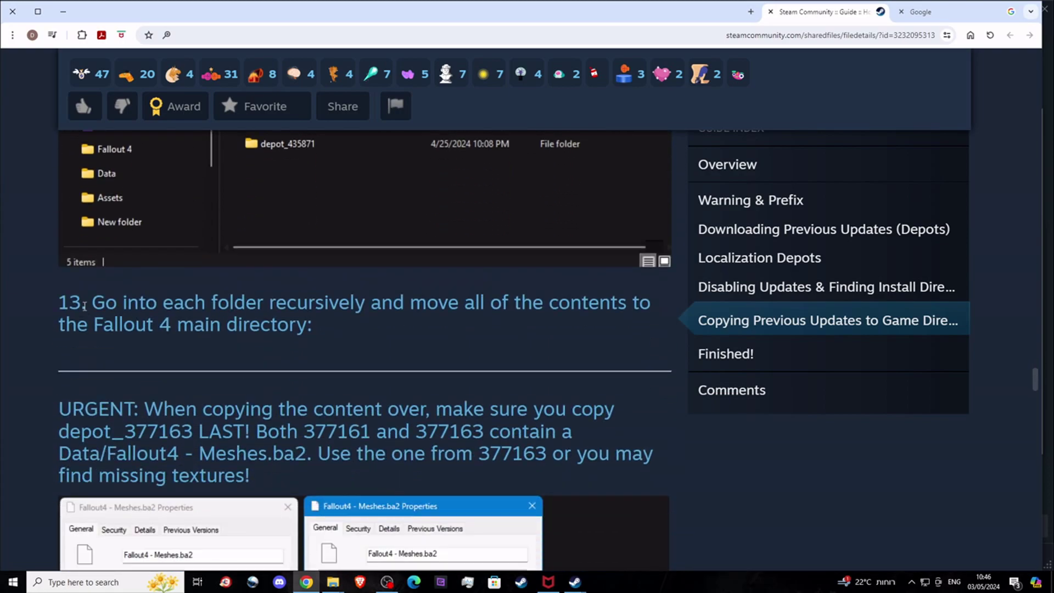
pyautogui.scroll(-3, 84, 305)
pyautogui.scroll(2, 272, 240)
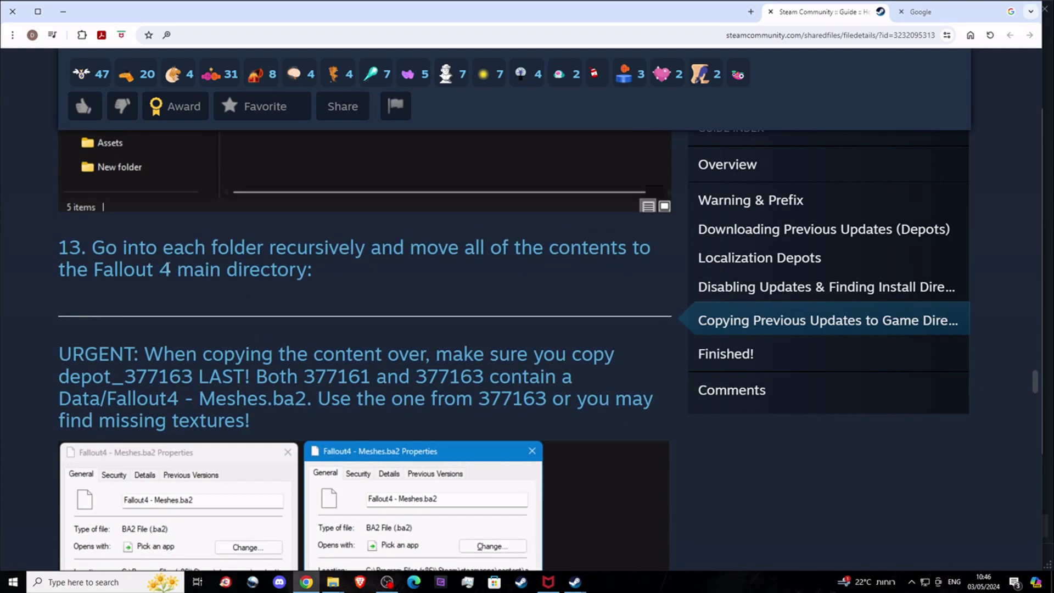
# - Open depot_377161\Data to confirm Video, Fallout4 - Meshes.ba2 and Fallout4 - Sounds.ba2 are there
pyautogui.click(333, 582)
pyautogui.click(280, 535)
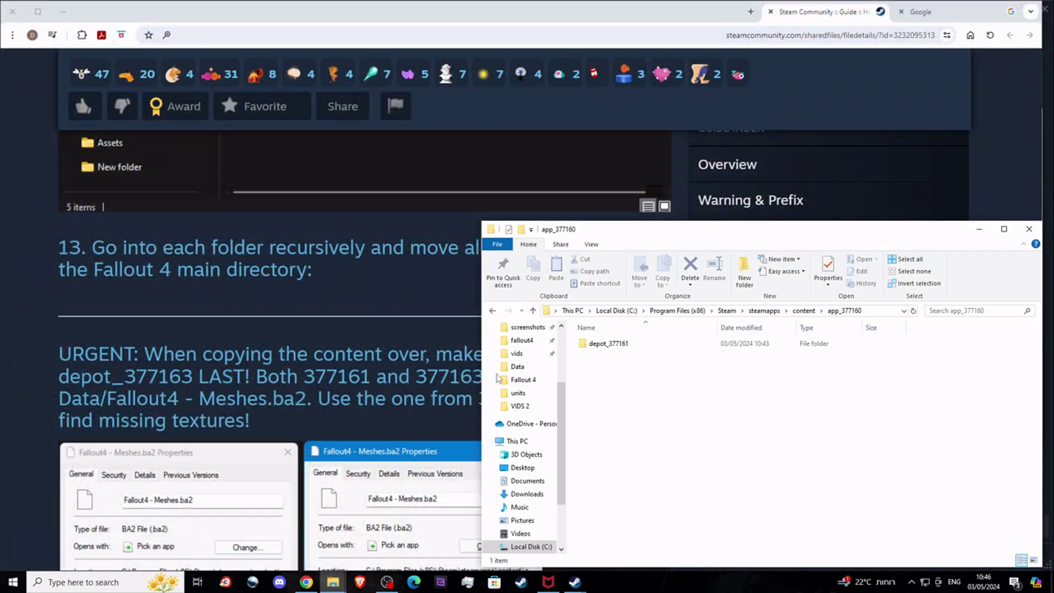
pyautogui.click(608, 344)
pyautogui.doubleClick(609, 345)
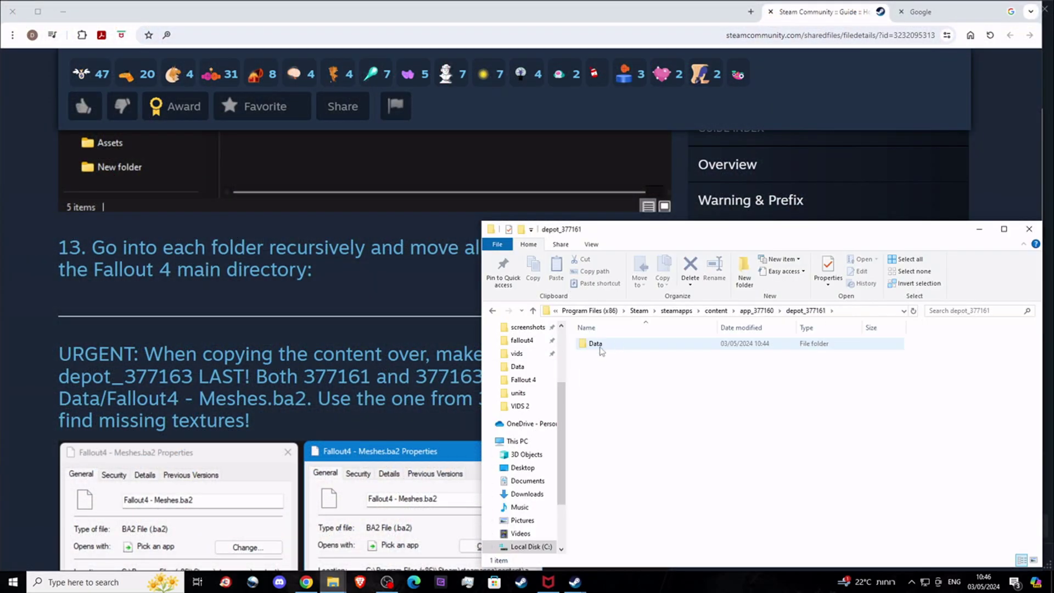
pyautogui.doubleClick(597, 345)
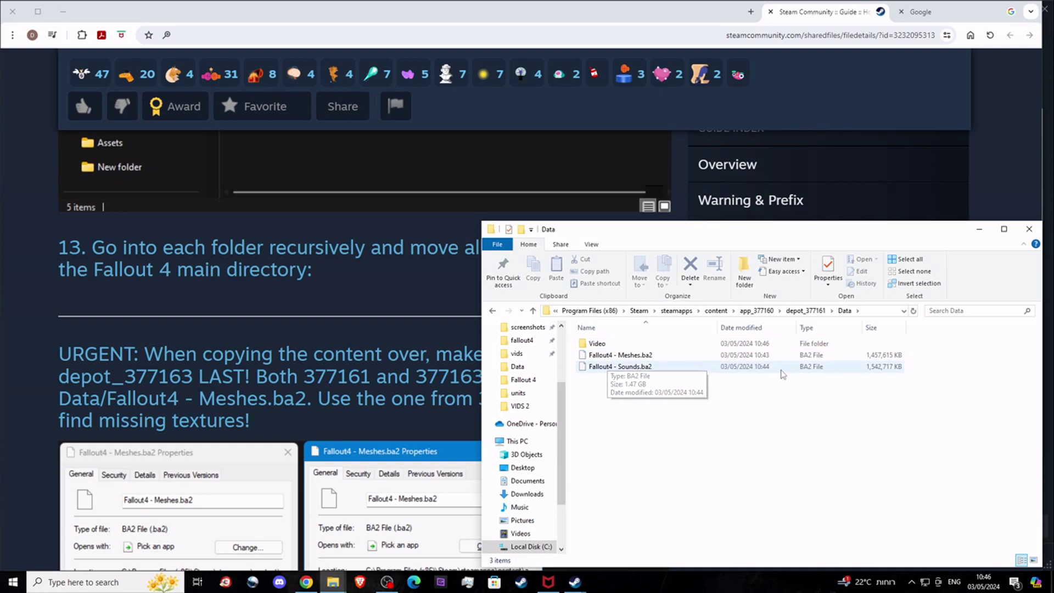
pyautogui.click(807, 312)
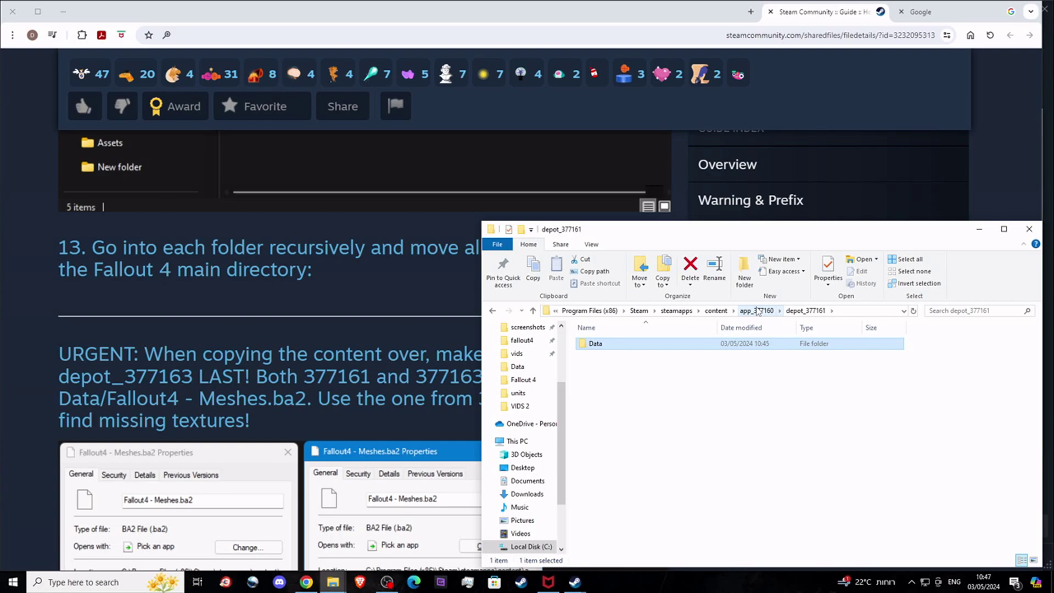
# - Return to the guide at the Meshes.ba2 properties screenshots (1.38 GB and 1.39 GB)
pyautogui.click(412, 316)
pyautogui.scroll(1, 417, 307)
pyautogui.scroll(-1, 407, 285)
pyautogui.scroll(-2, 406, 286)
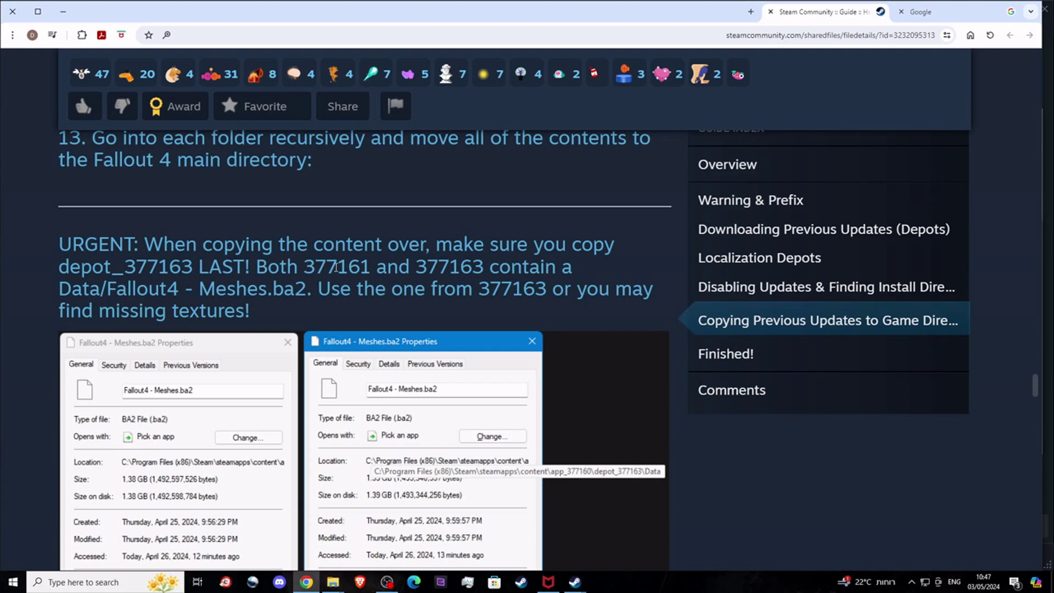
# - Highlight '377161 and 377163' and 'Fallout4 - Meshes.ba2', then depot 377161 in the URGENT note
pyautogui.moveTo(308, 267); pyautogui.dragTo(485, 267)
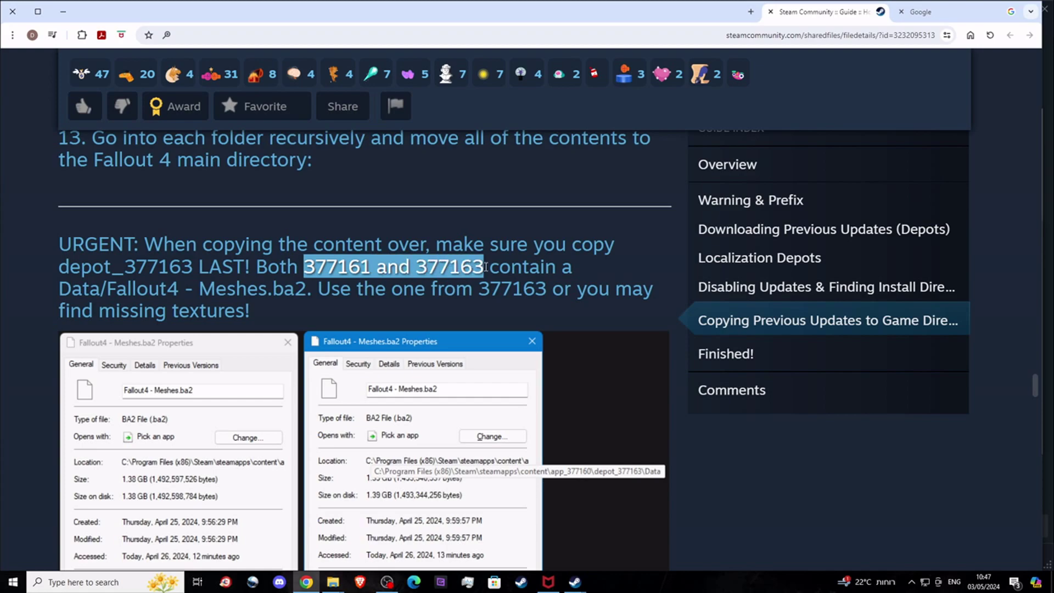
pyautogui.moveTo(116, 292); pyautogui.dragTo(309, 291)
pyautogui.click(494, 309)
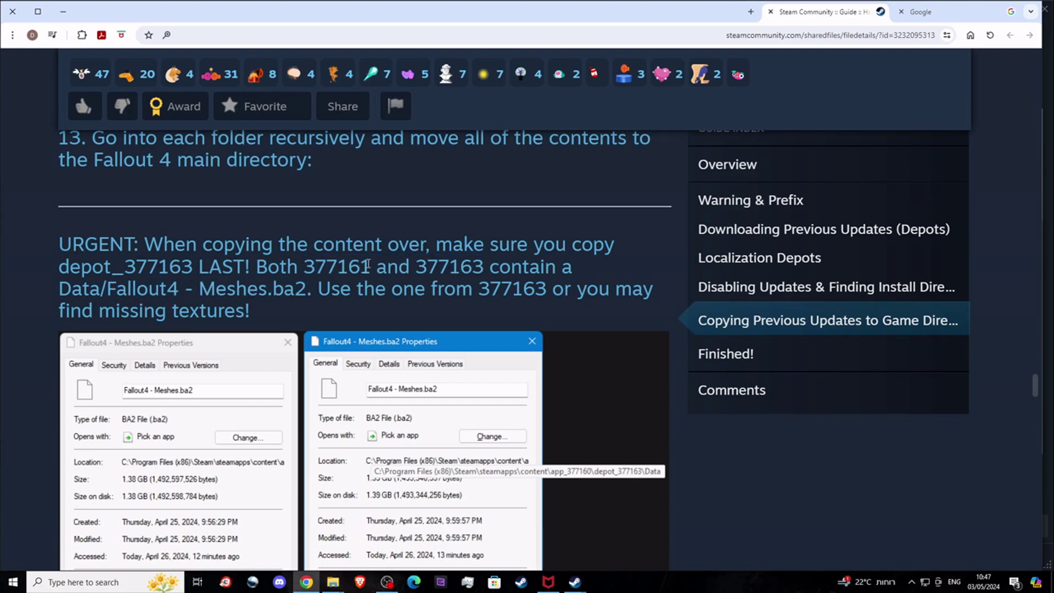
pyautogui.moveTo(371, 266); pyautogui.dragTo(303, 266)
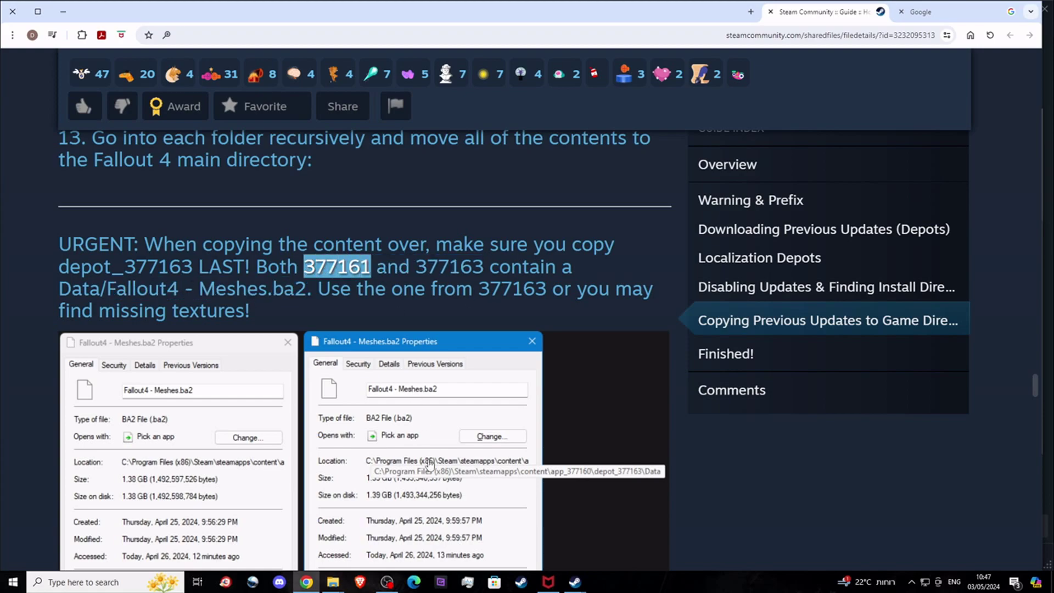
# - Bring up the depot_377161 Explorer window, go up to app_377160, then switch back to the guide
pyautogui.moveTo(333, 580)
pyautogui.click(328, 558)
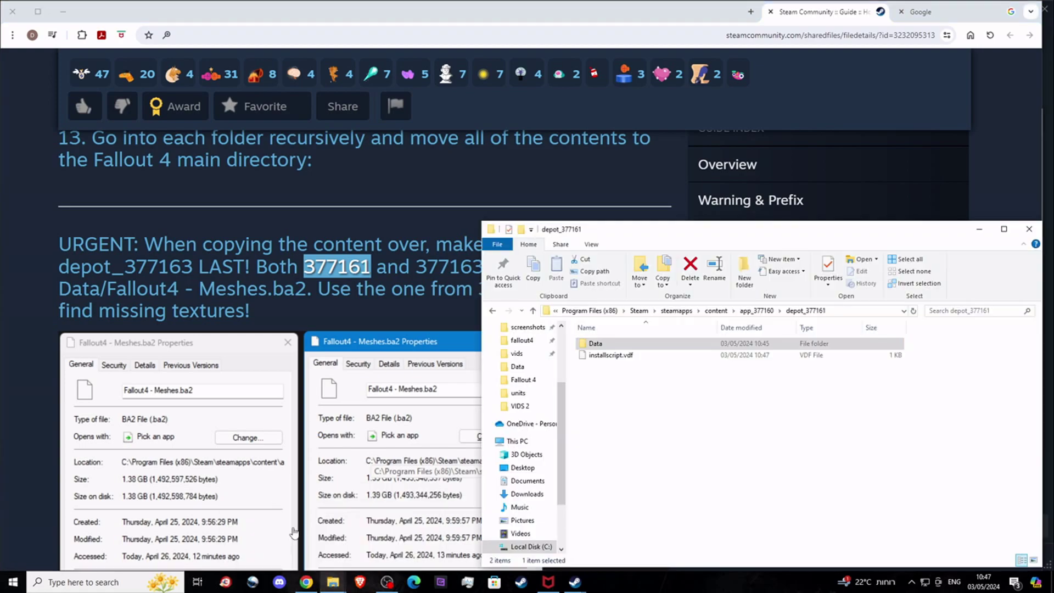
pyautogui.click(768, 312)
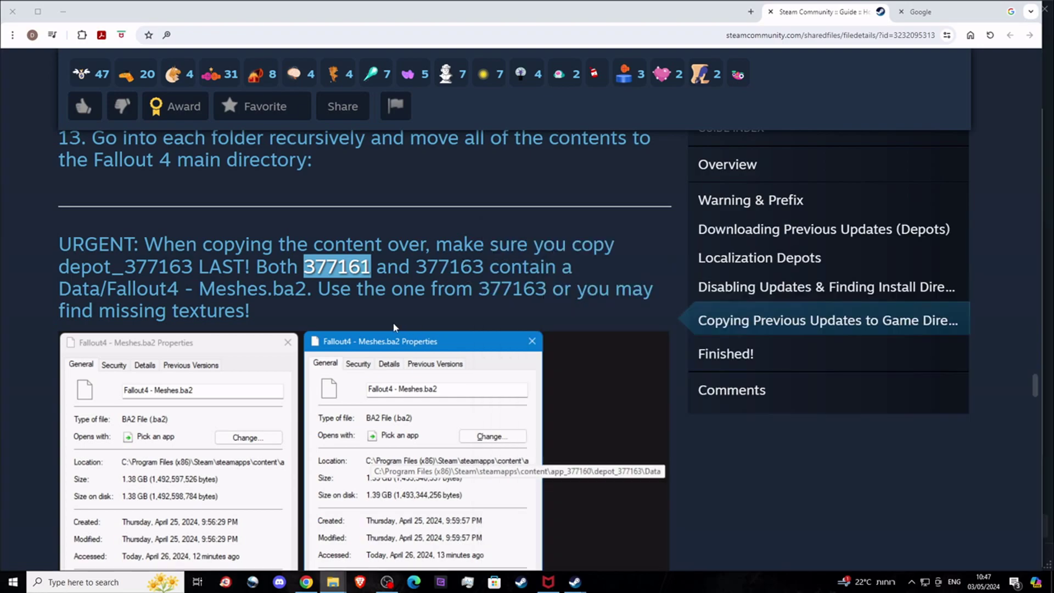
pyautogui.click(394, 328)
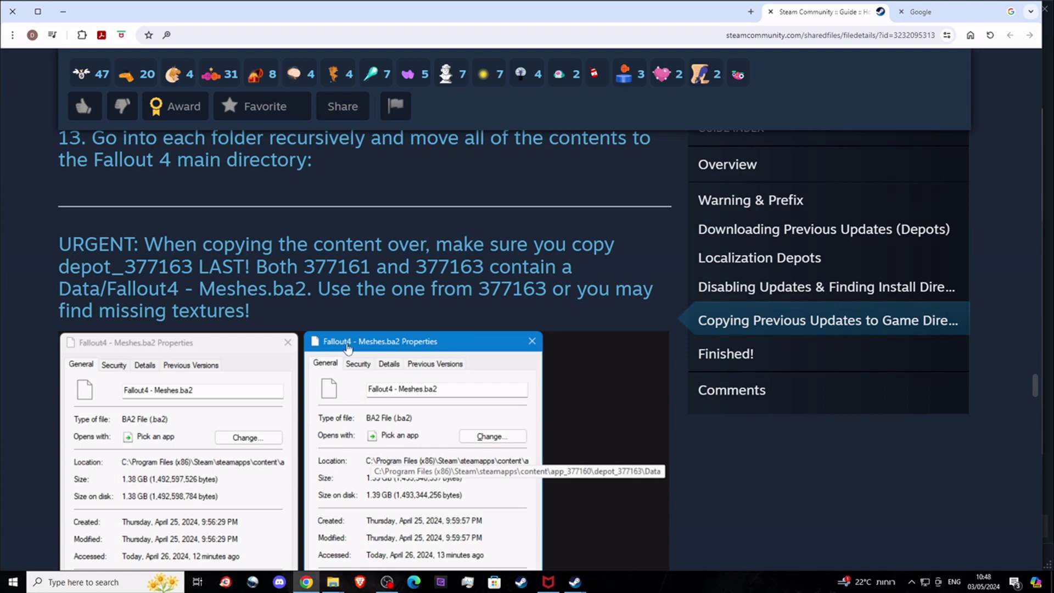
# - Scroll the guide past the Replace or Skip Files screenshot to step 14's content_b changelog
pyautogui.scroll(-7, 364, 363)
pyautogui.scroll(-4, 538, 379)
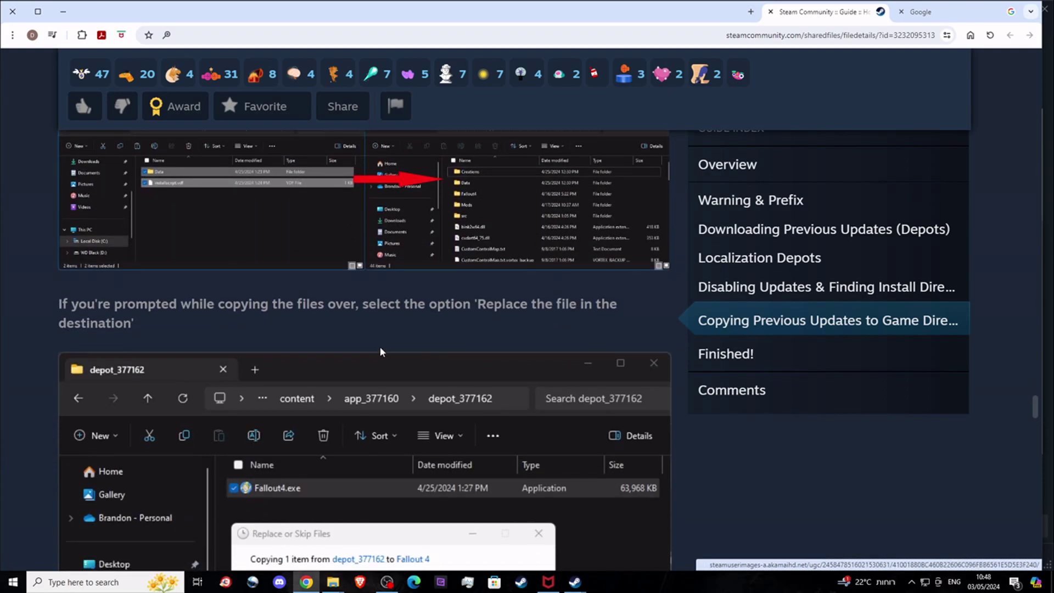
pyautogui.scroll(-4, 458, 281)
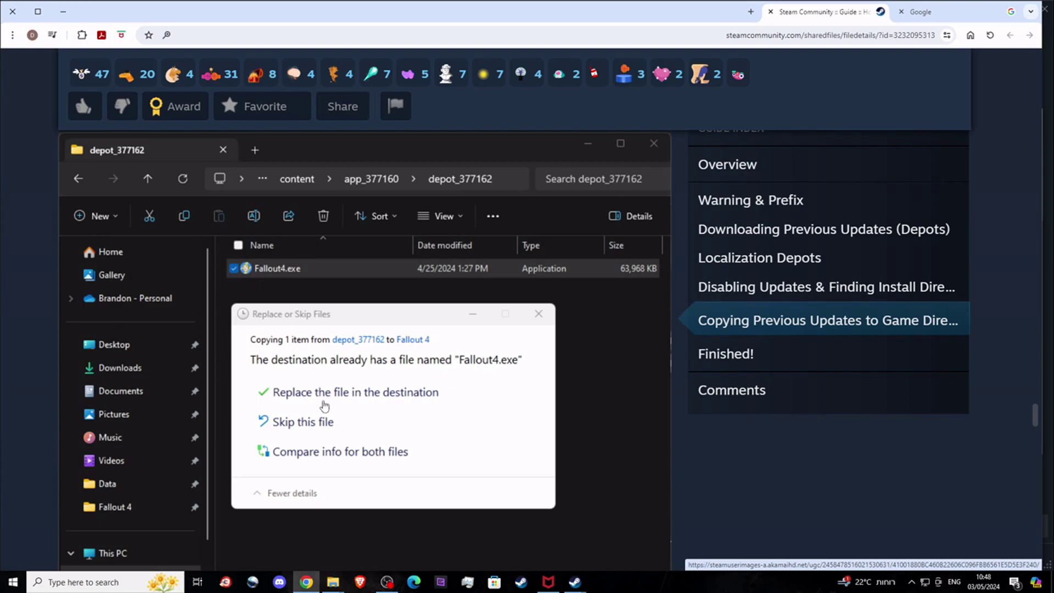
pyautogui.scroll(-4, 418, 403)
pyautogui.scroll(-5, 460, 390)
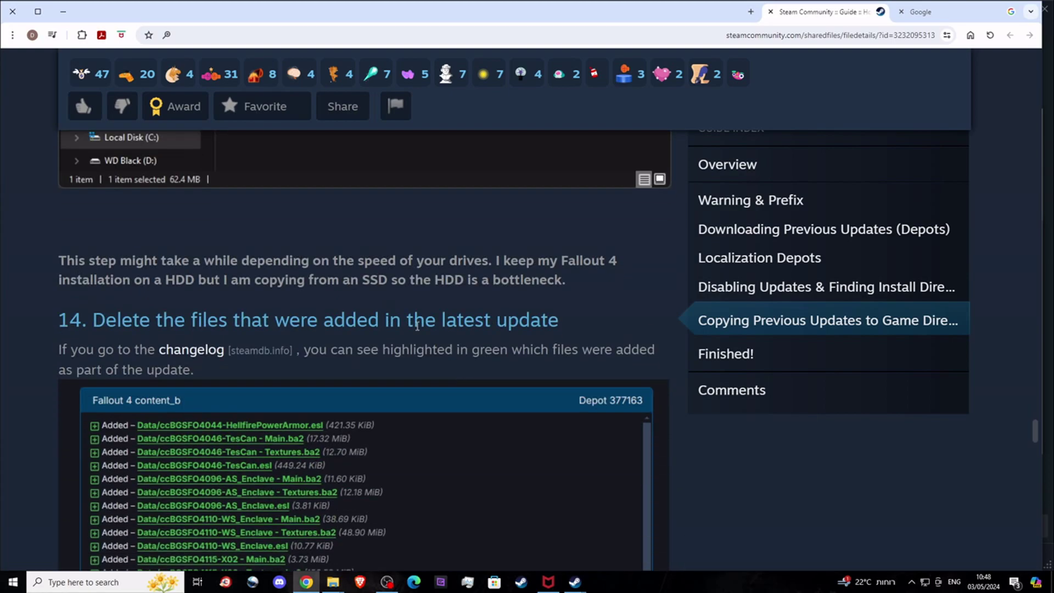
pyautogui.scroll(-2, 412, 323)
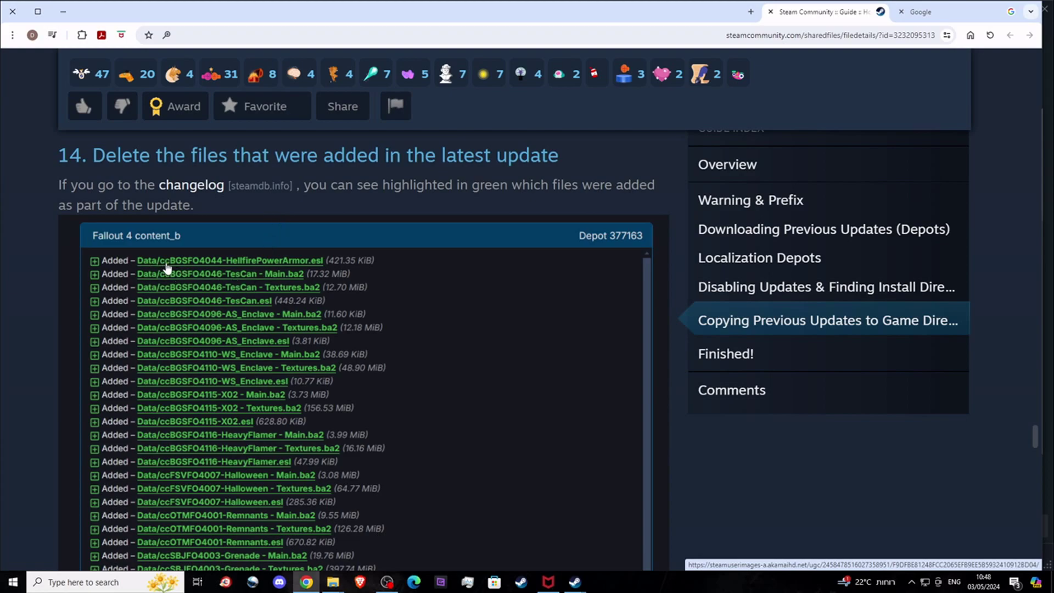
pyautogui.scroll(3, 238, 219)
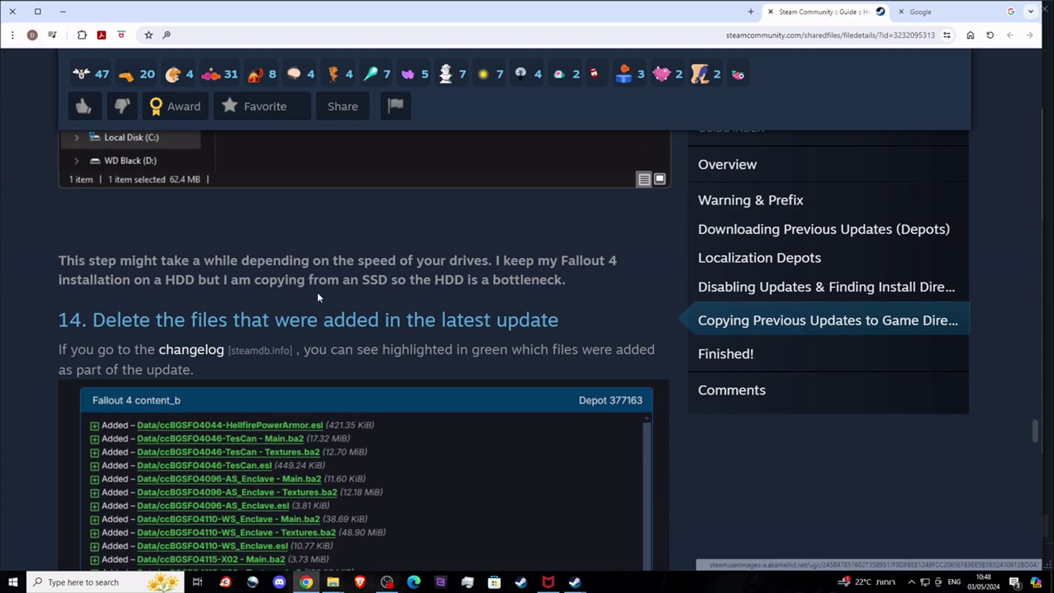
# - In the steamapps Explorer window, open common, then Fallout 4, then its Data folder
pyautogui.moveTo(332, 581)
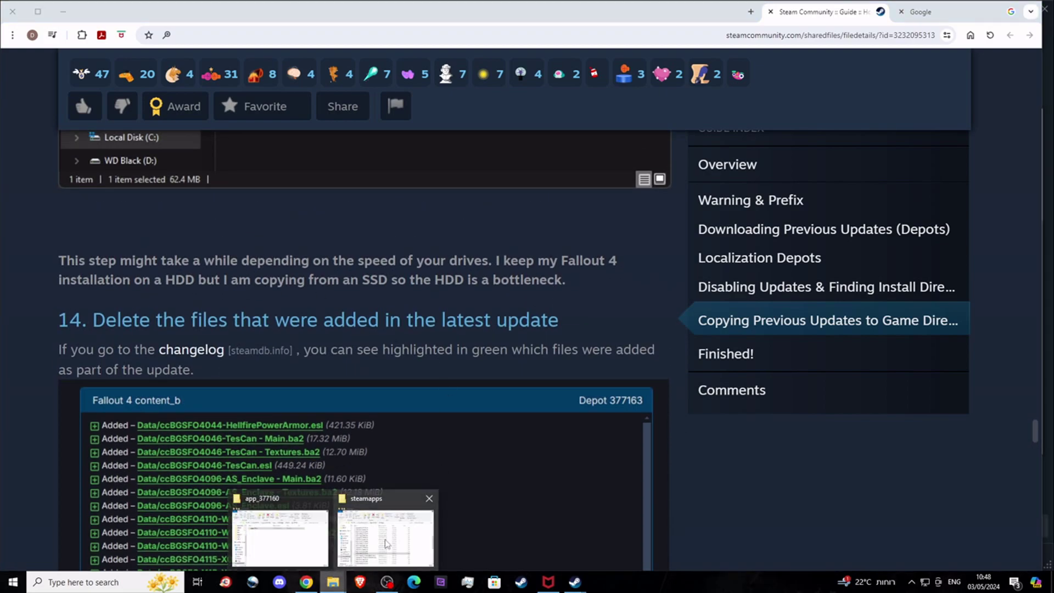
pyautogui.click(397, 542)
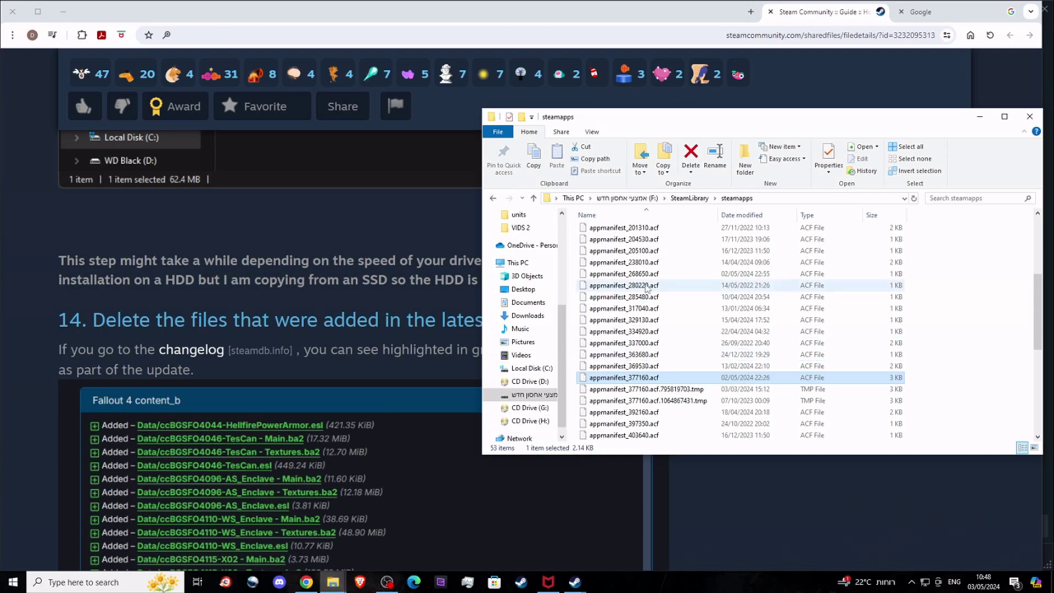
pyautogui.scroll(4, 643, 302)
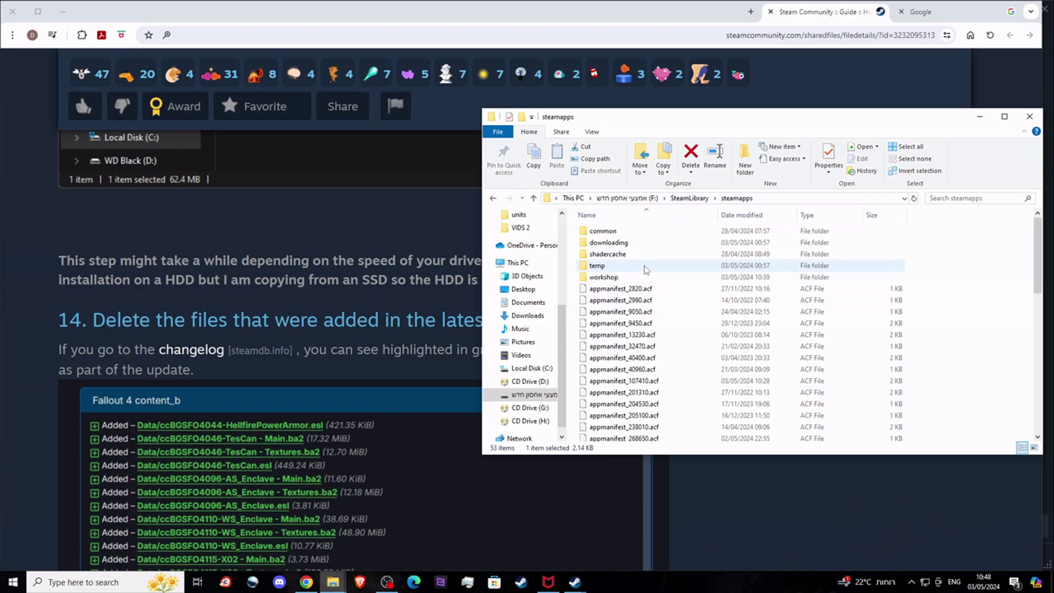
pyautogui.doubleClick(645, 231)
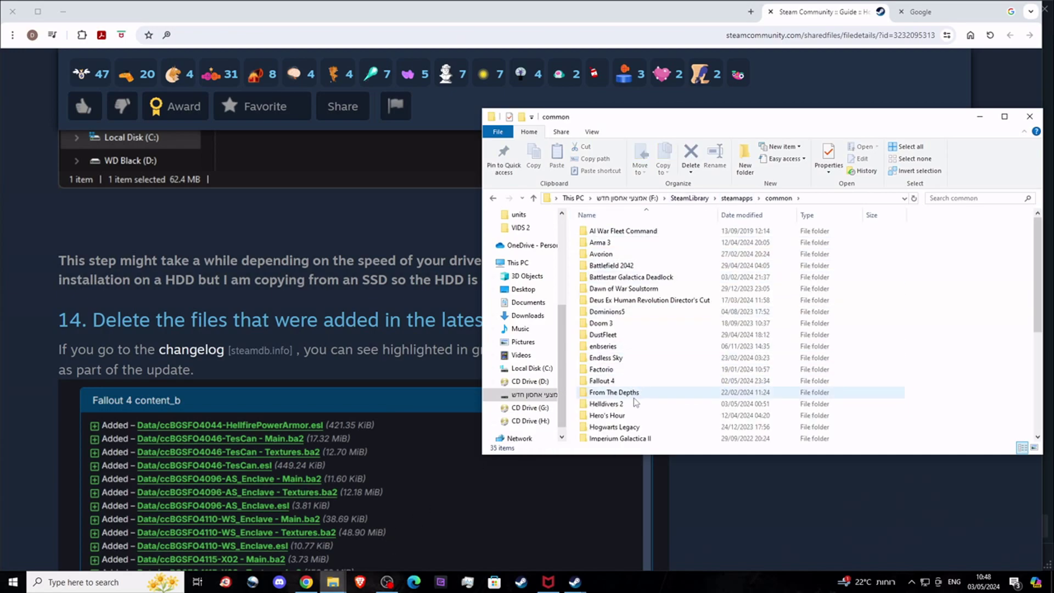
pyautogui.doubleClick(604, 380)
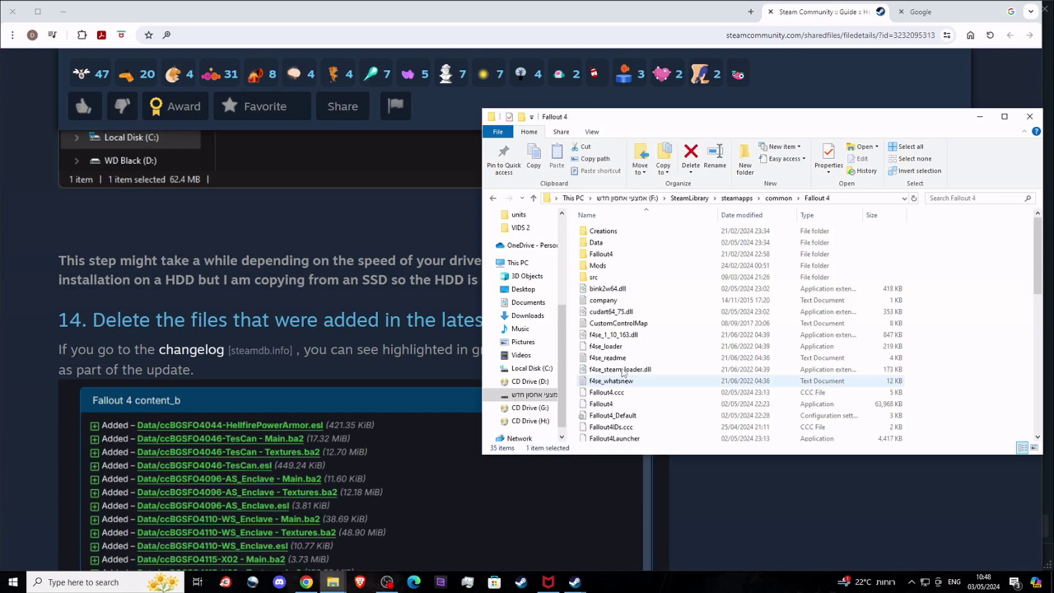
pyautogui.doubleClick(617, 245)
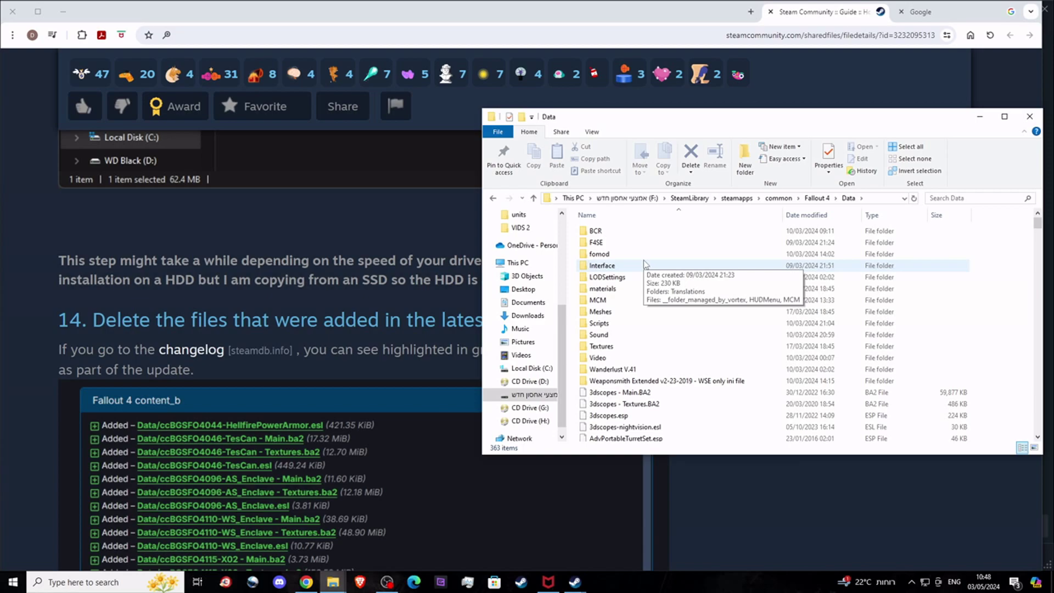
# - Browse the Data folder's cc files, selecting the MidCenturyModern Textures file, then minimize Explorer
pyautogui.scroll(-10, 672, 387)
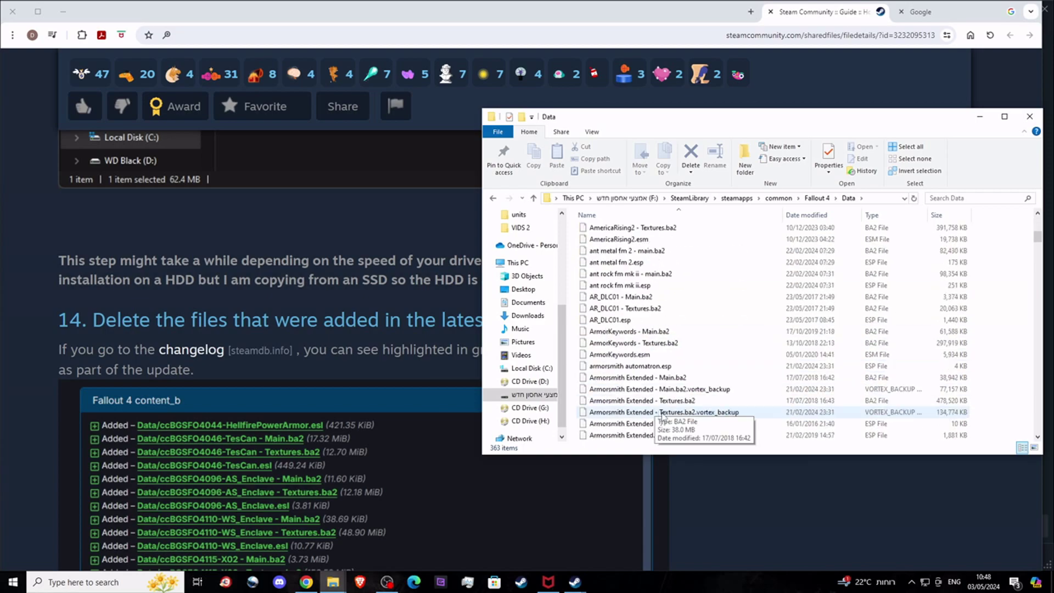
pyautogui.scroll(-10, 695, 399)
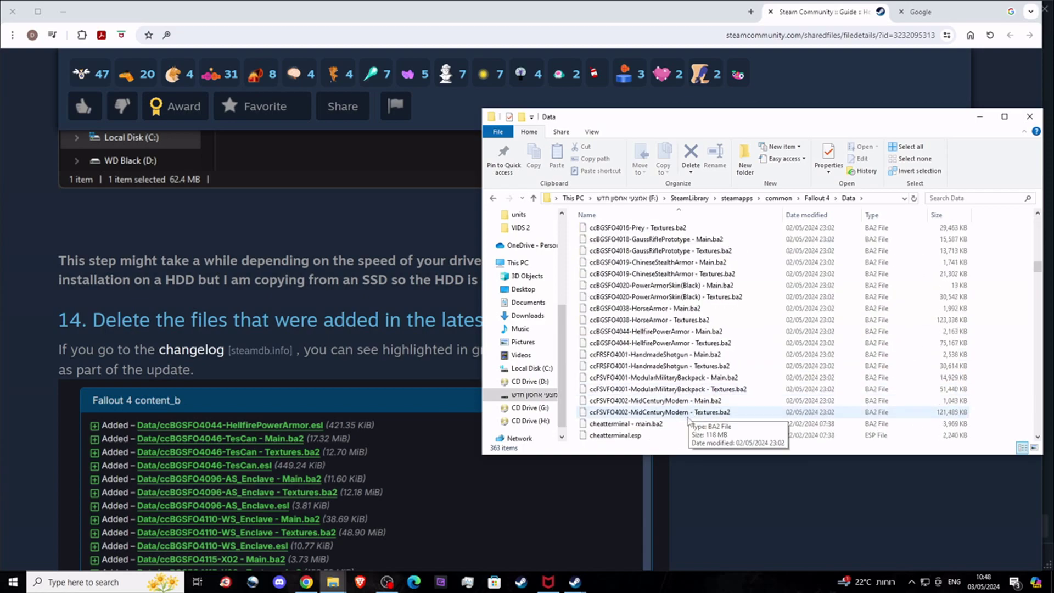
pyautogui.click(688, 416)
pyautogui.scroll(5, 662, 340)
pyautogui.click(675, 297)
pyautogui.scroll(-7, 678, 321)
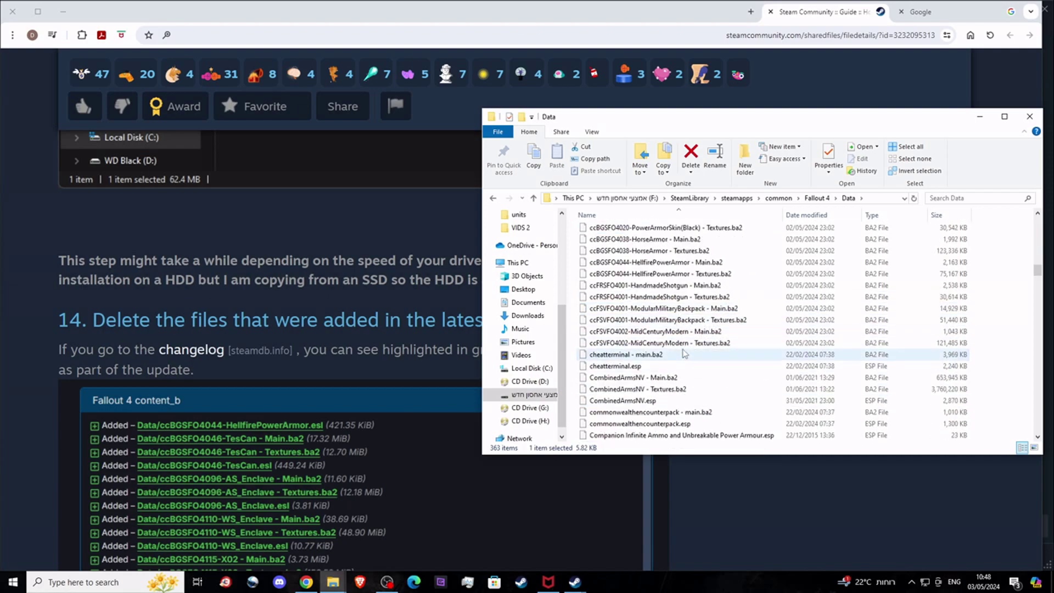
pyautogui.click(687, 348)
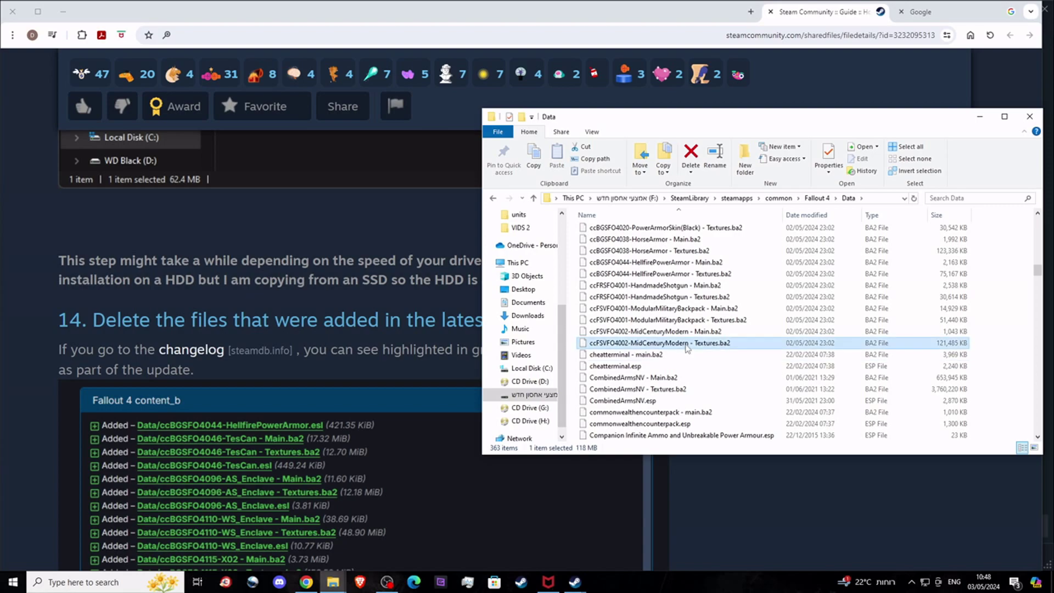
pyautogui.scroll(2, 686, 349)
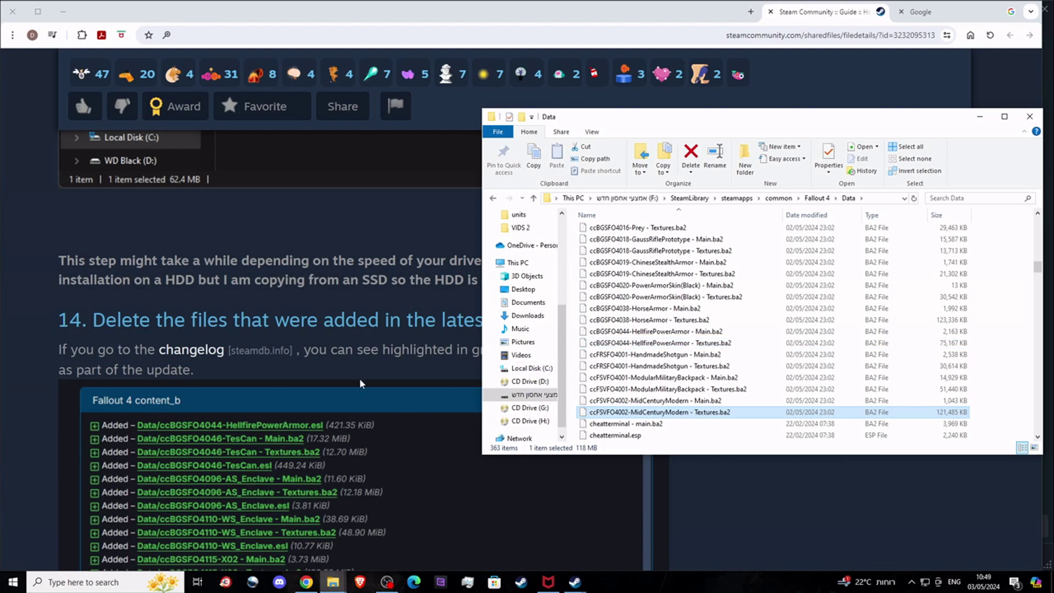
pyautogui.click(374, 358)
pyautogui.scroll(-8, 379, 360)
pyautogui.scroll(-2, 392, 366)
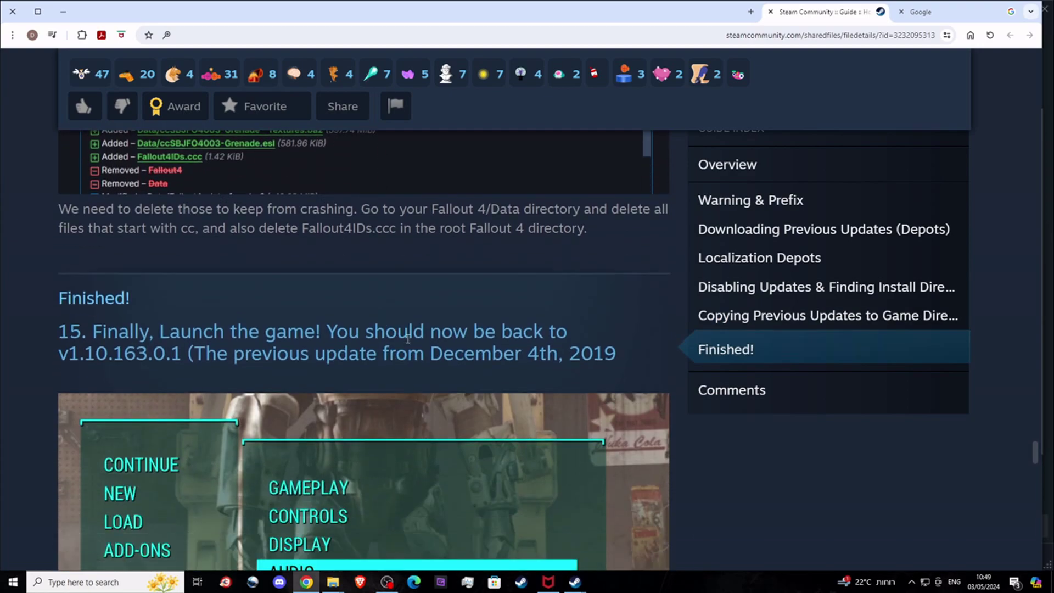
pyautogui.scroll(3, 406, 343)
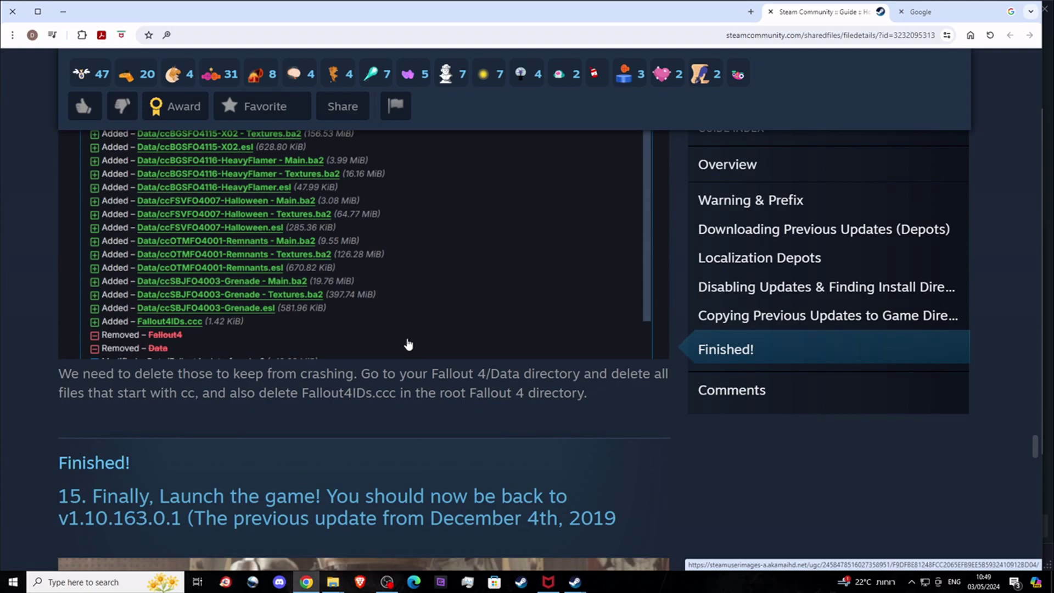
pyautogui.scroll(4, 412, 344)
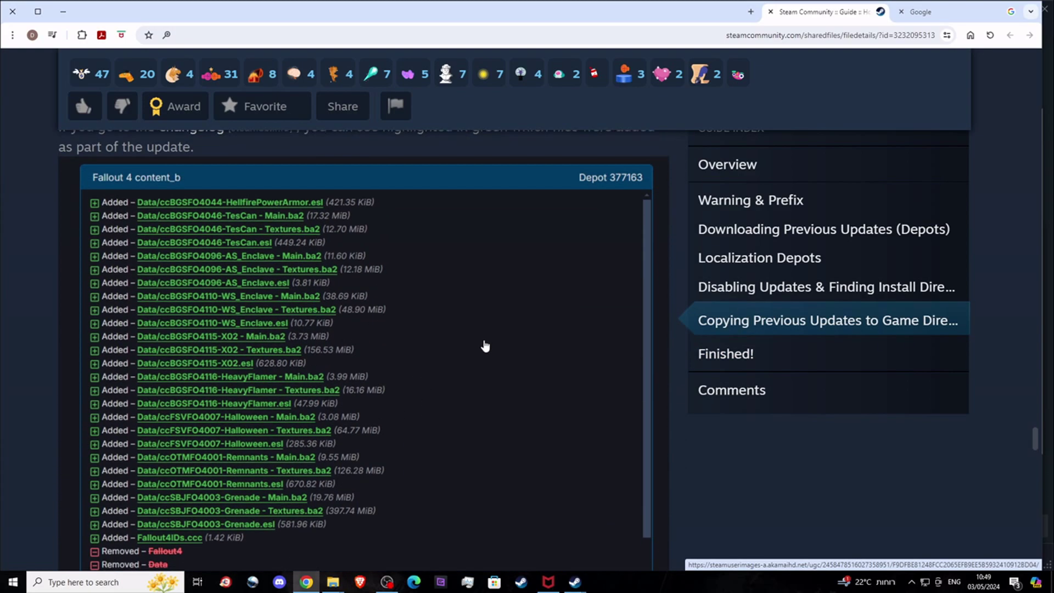
pyautogui.scroll(-1, 485, 346)
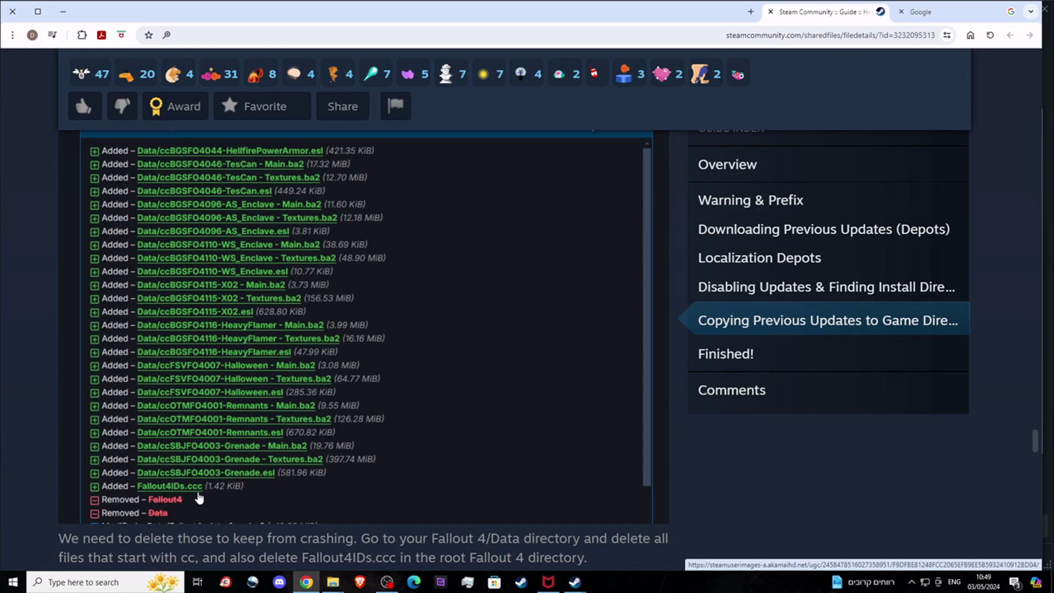
pyautogui.scroll(-2, 199, 498)
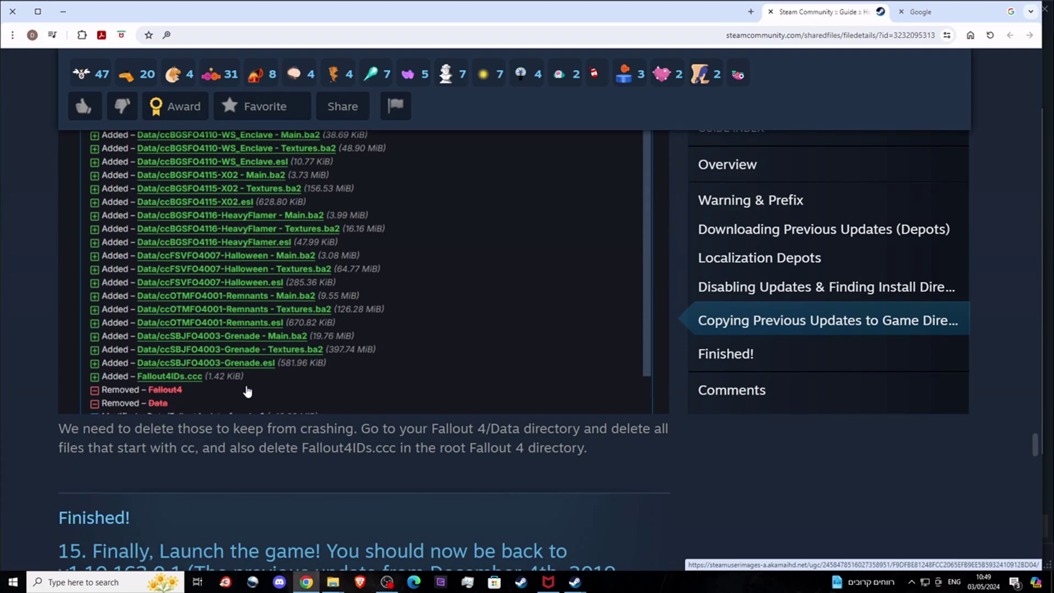
pyautogui.scroll(-6, 314, 420)
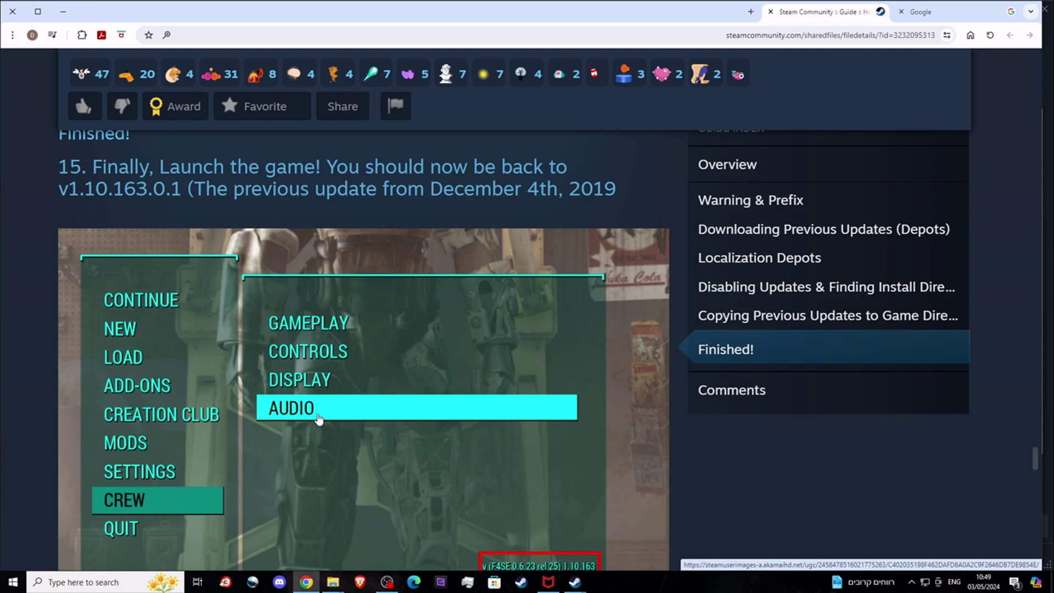
pyautogui.scroll(-2, 318, 419)
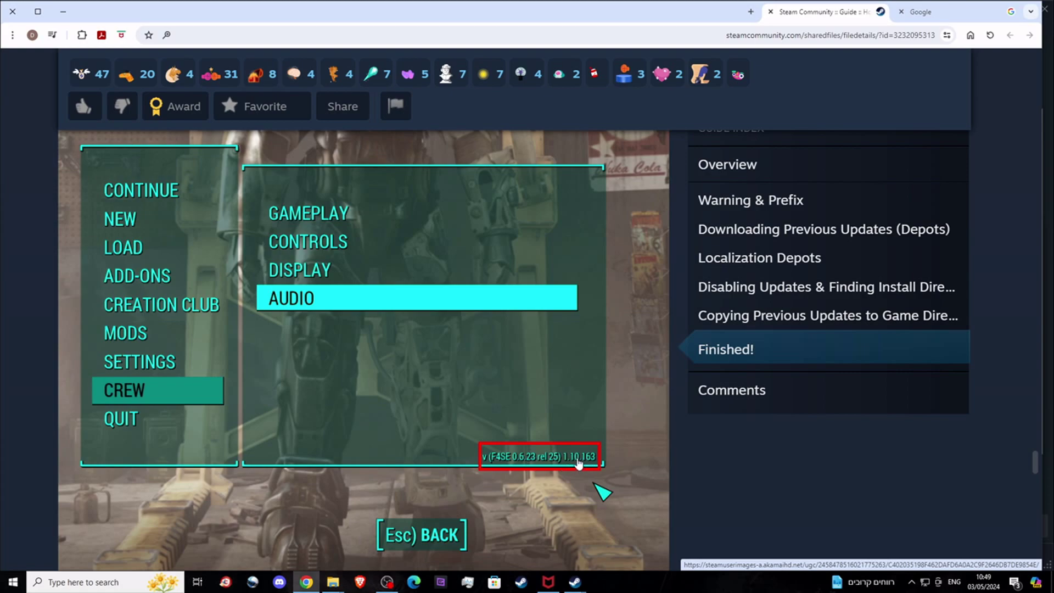
pyautogui.scroll(2, 579, 464)
pyautogui.scroll(-3, 579, 464)
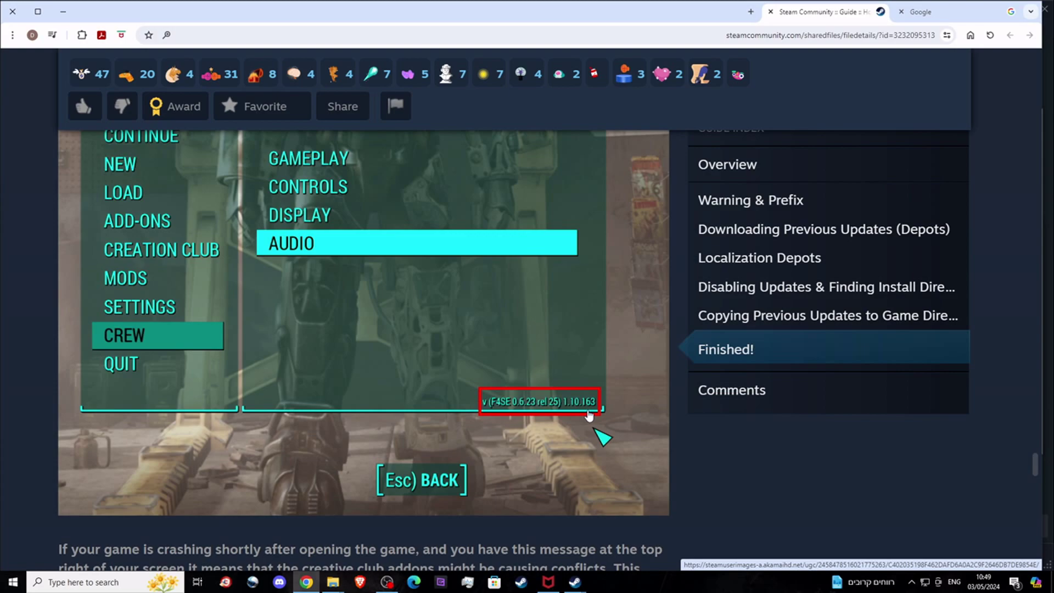
pyautogui.scroll(-6, 599, 426)
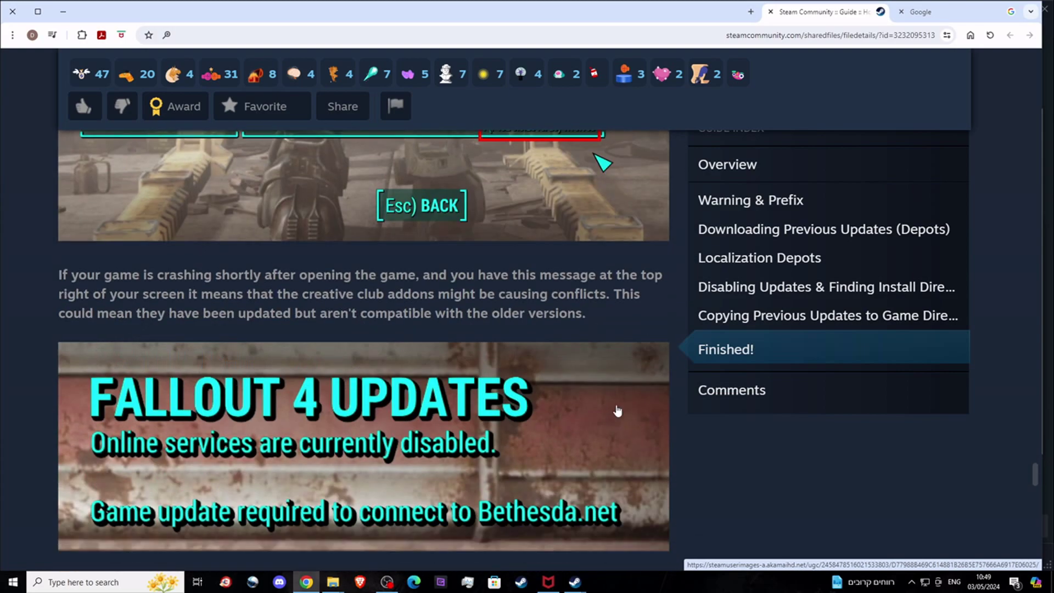
pyautogui.scroll(-4, 604, 352)
pyautogui.scroll(2, 611, 352)
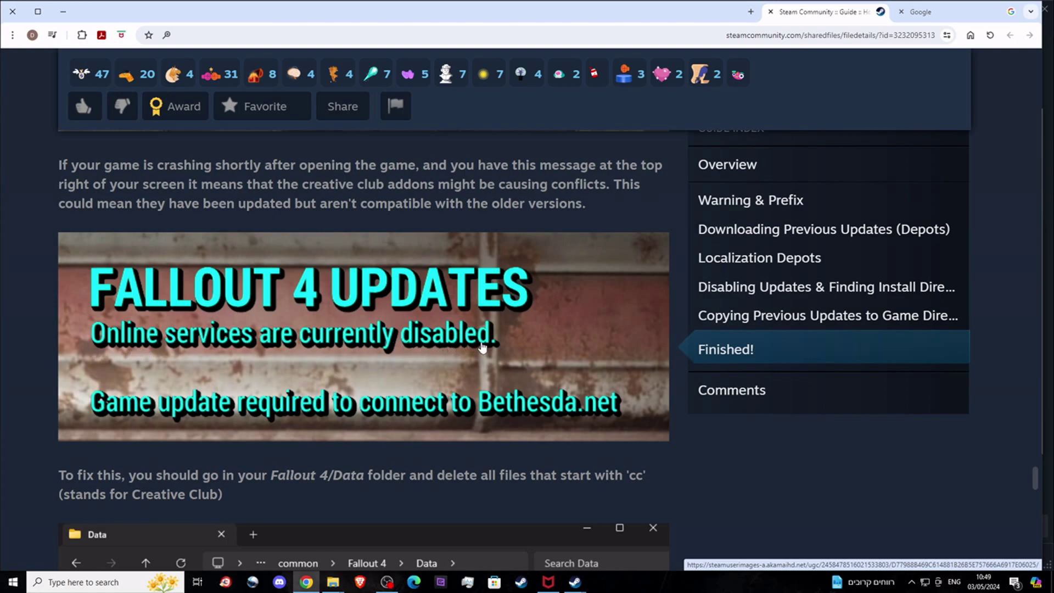
pyautogui.click(622, 421)
pyautogui.click(626, 406)
pyautogui.scroll(-3, 637, 379)
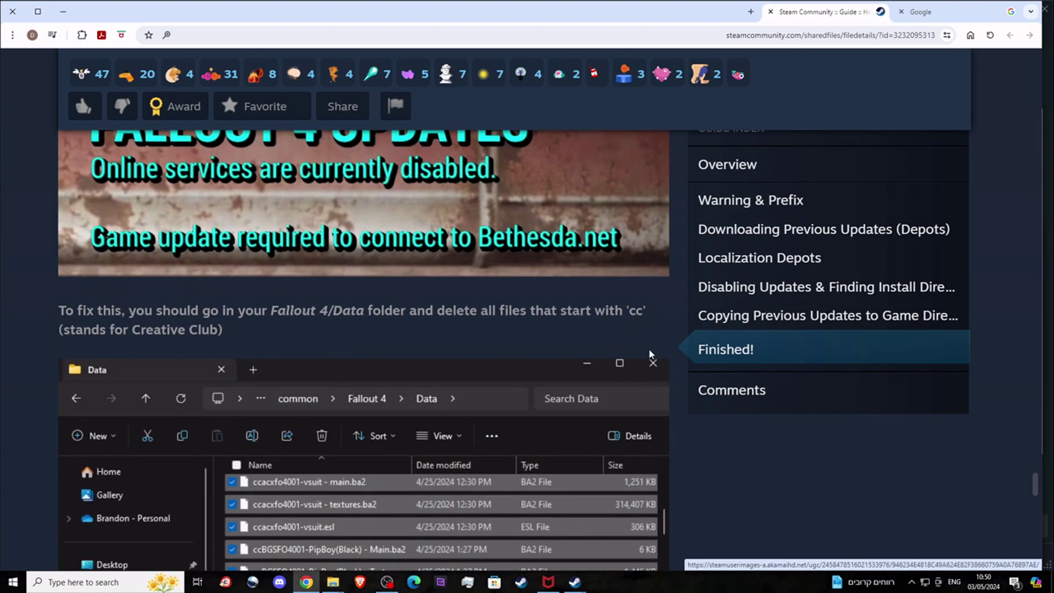
pyautogui.scroll(3, 645, 300)
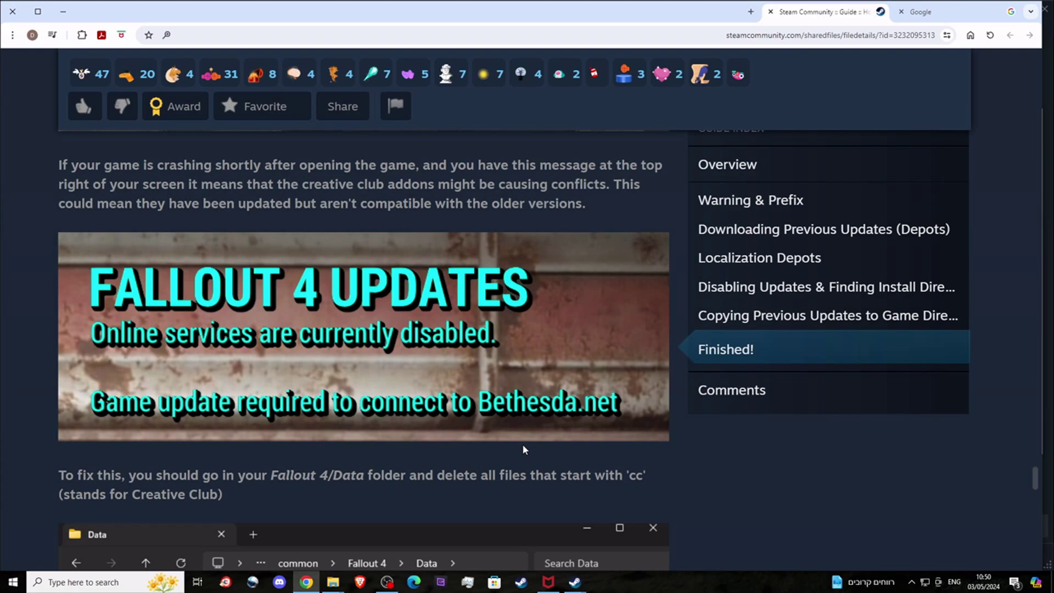
pyautogui.scroll(15, 524, 447)
pyautogui.scroll(15, 531, 445)
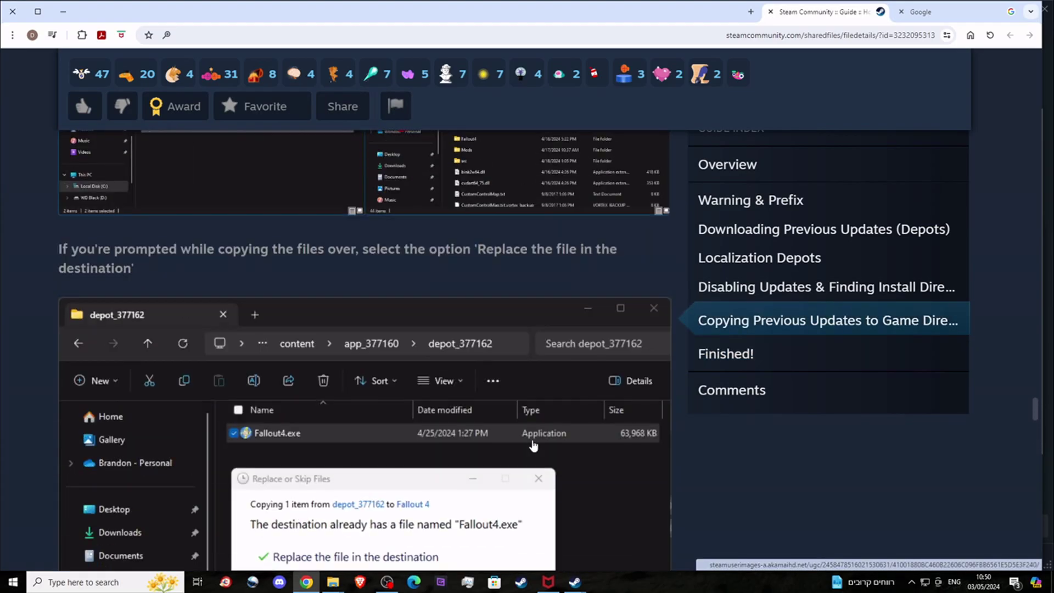
pyautogui.scroll(15, 541, 445)
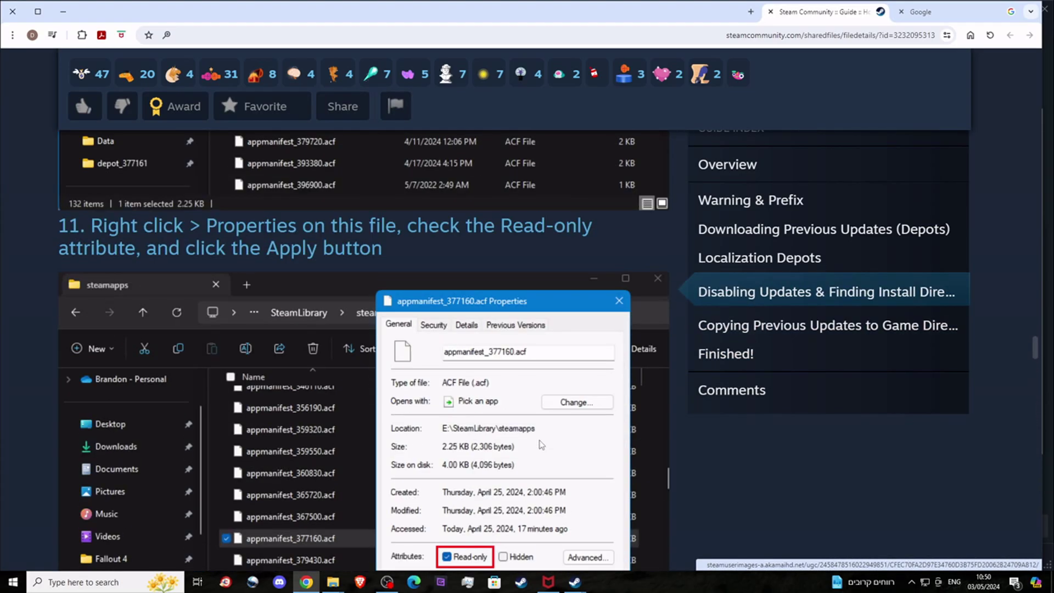
pyautogui.scroll(15, 540, 439)
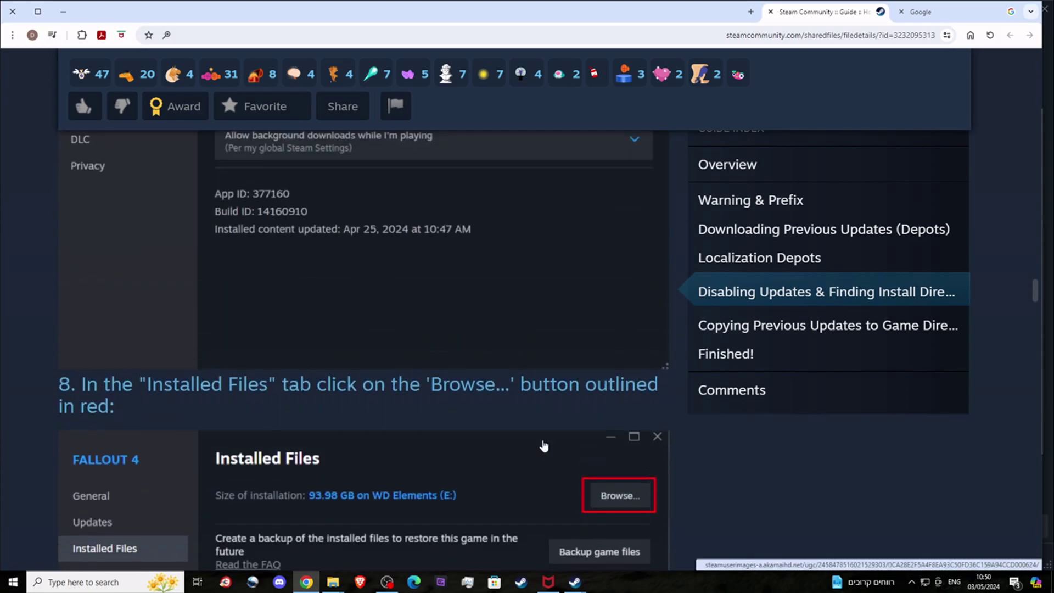
pyautogui.scroll(15, 542, 403)
pyautogui.scroll(15, 541, 397)
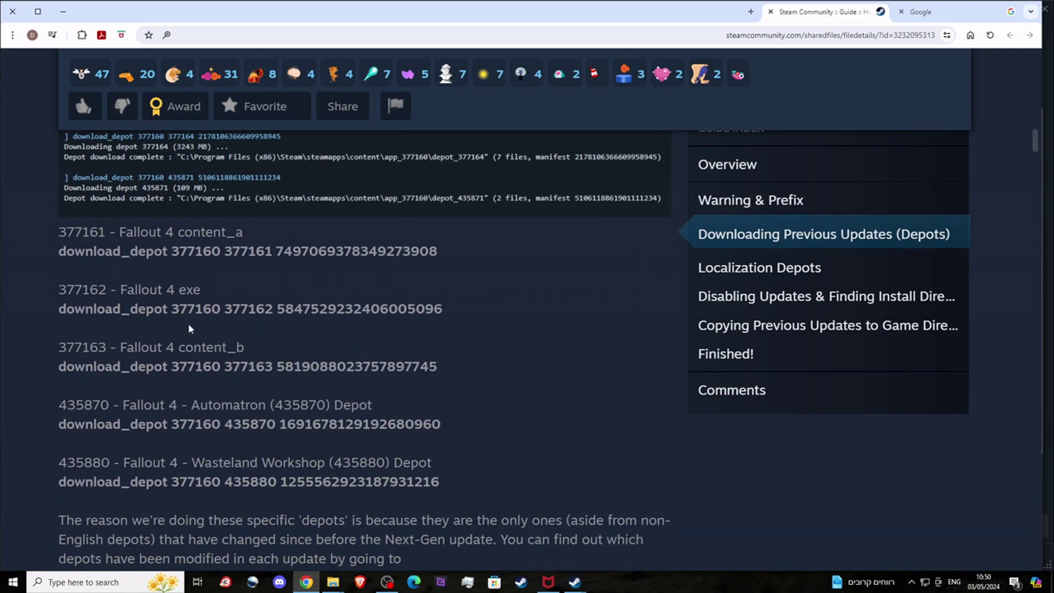
# - Highlight the depot and manifest numbers at the end of the content_b download_depot command
pyautogui.moveTo(240, 366); pyautogui.dragTo(412, 380)
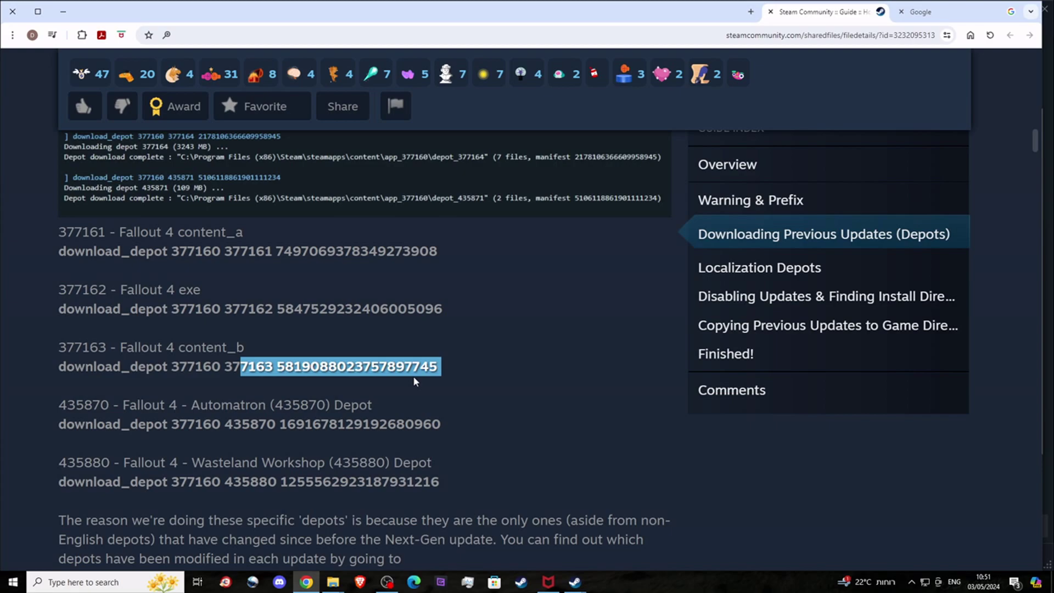
# - Switch to the Steam Console showing the finished depot 377161 download and clear the text selection
pyautogui.moveTo(582, 586)
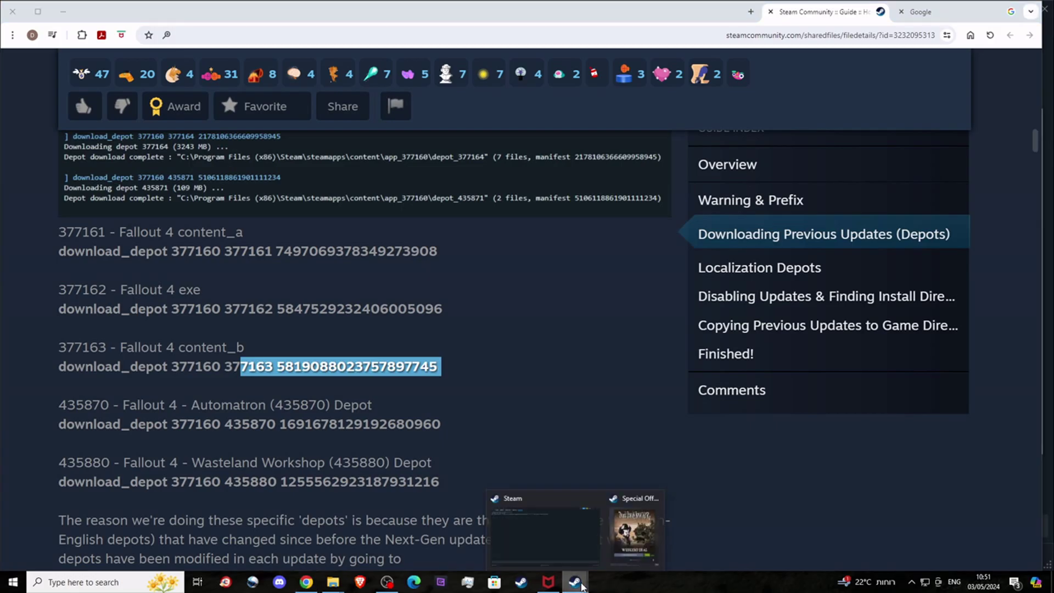
pyautogui.click(519, 535)
pyautogui.moveTo(22, 64); pyautogui.dragTo(113, 67)
pyautogui.click(118, 101)
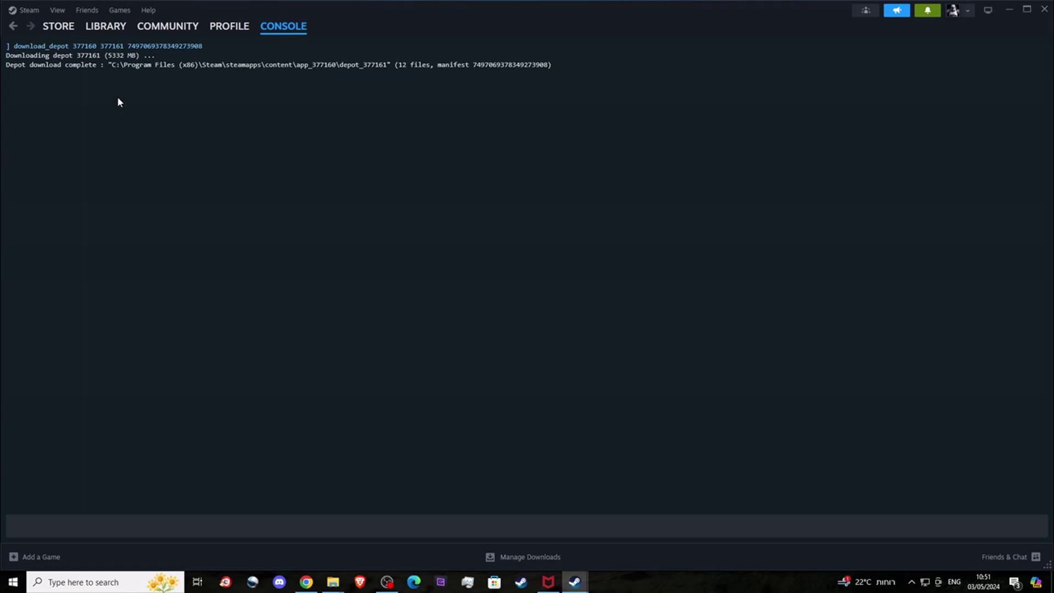